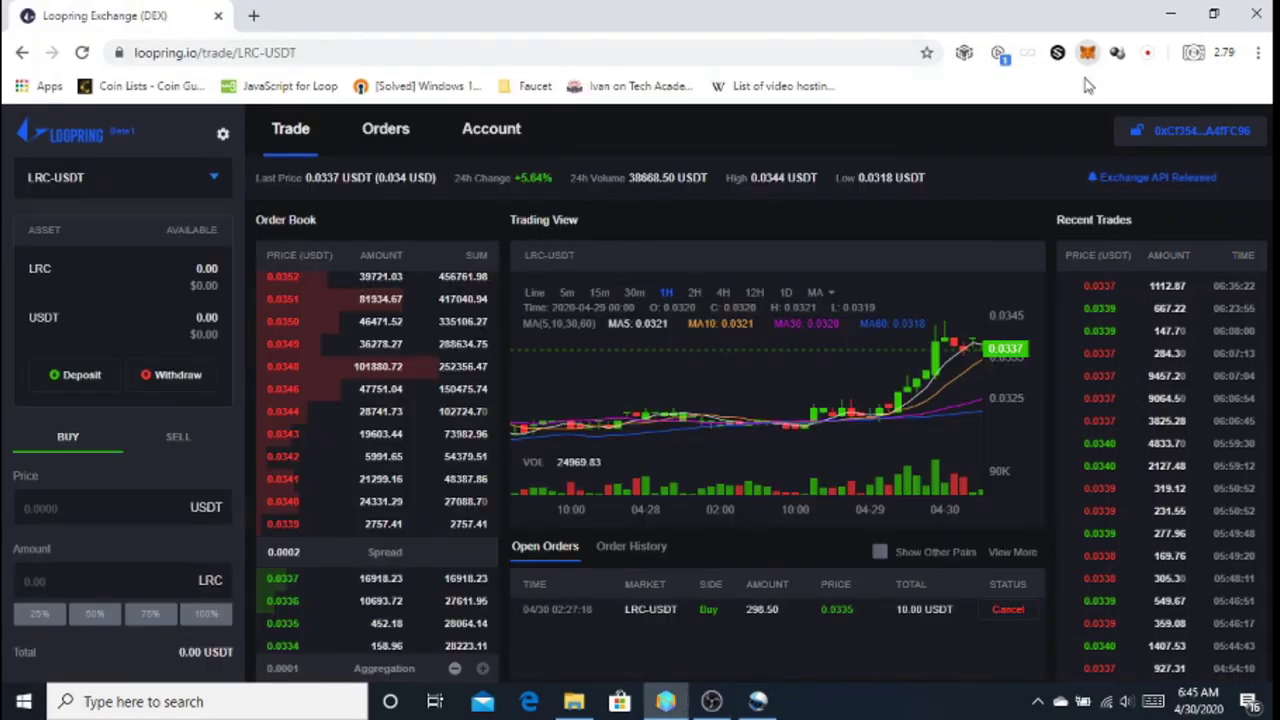
Check the MetaMask wallet's 0.2002 ETH balance and bring up the exchange's Connect Wallet panel.
left_click(1087, 56)
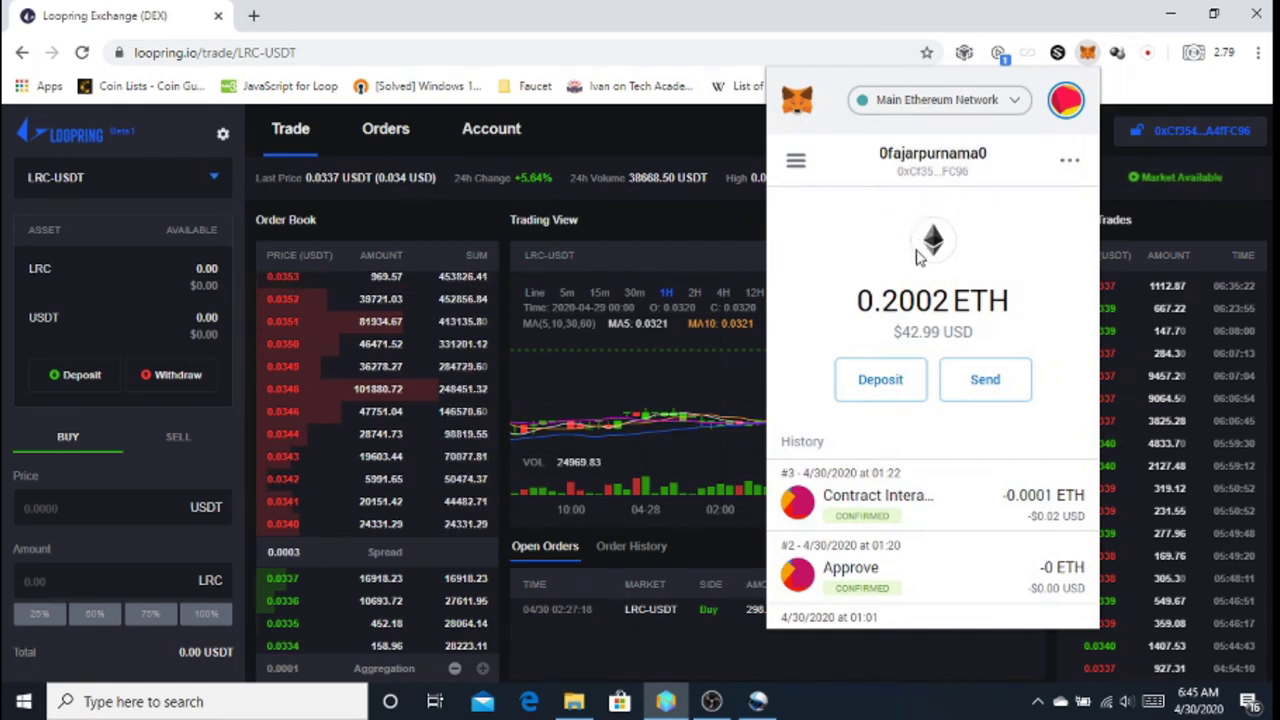
left_click(886, 388)
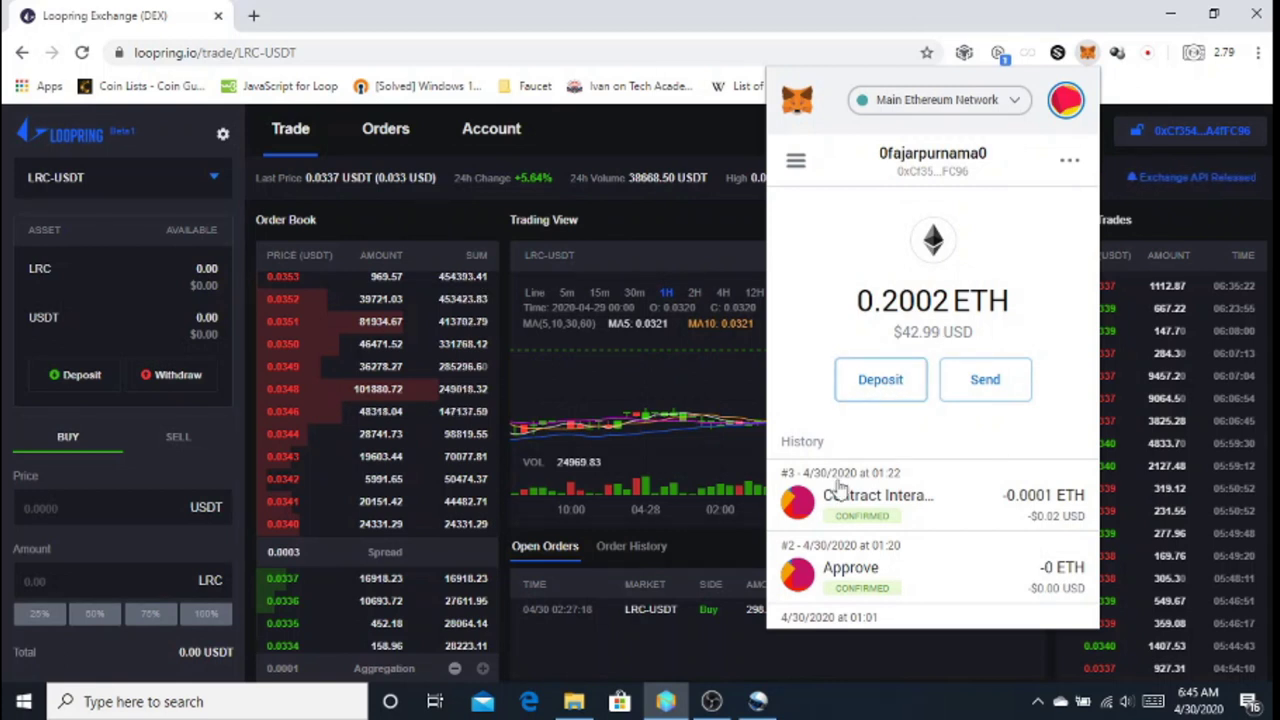
left_click(713, 701)
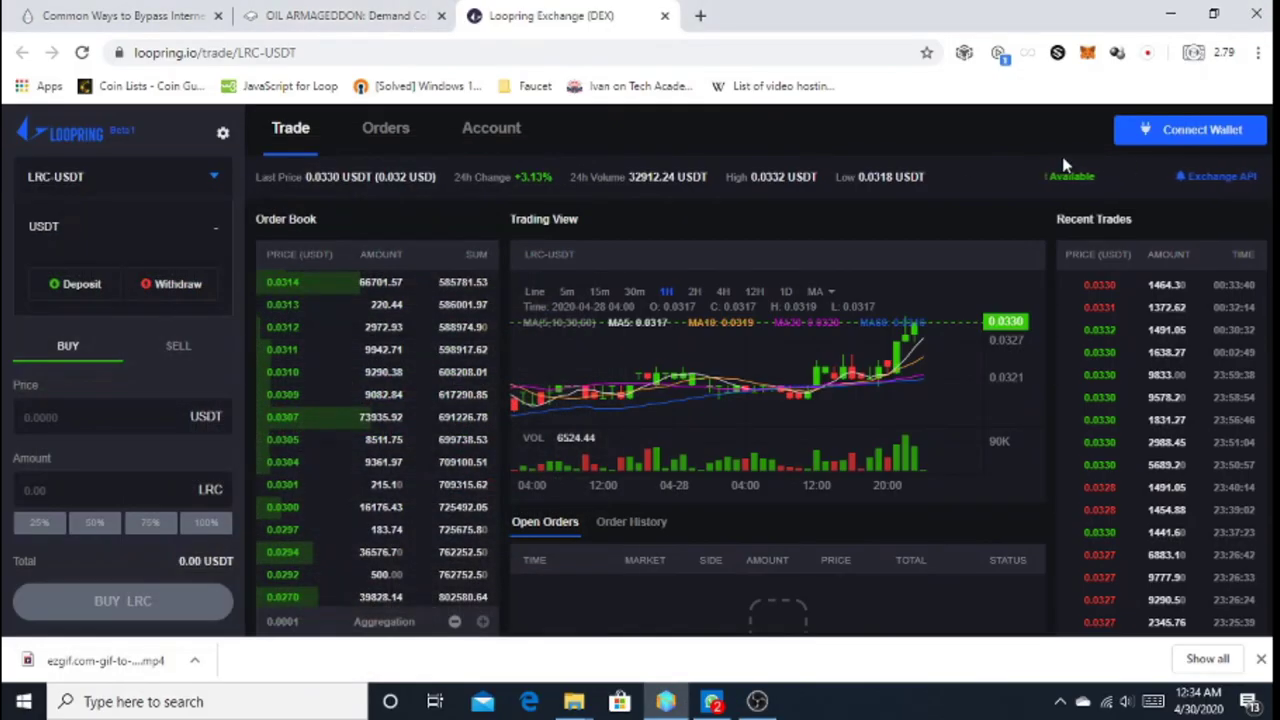
left_click(1160, 131)
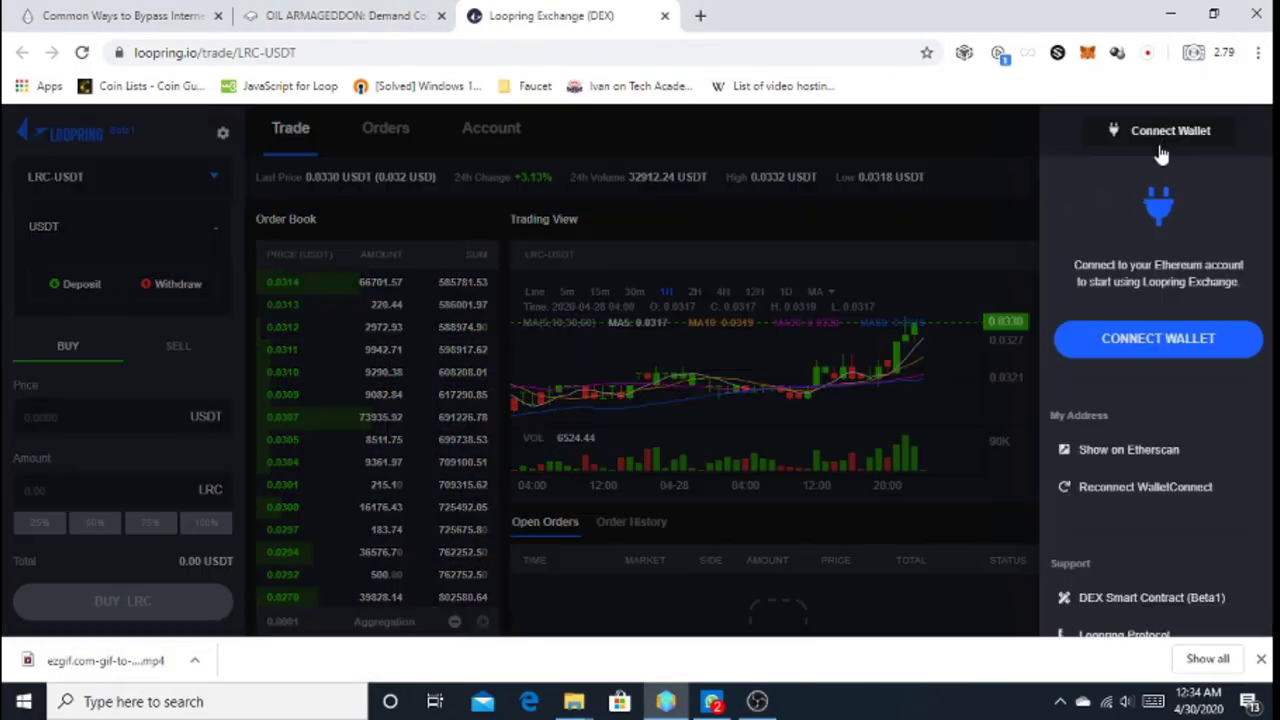
Connect MetaMask to Loopring Exchange and open the connected account's panel.
left_click(1157, 340)
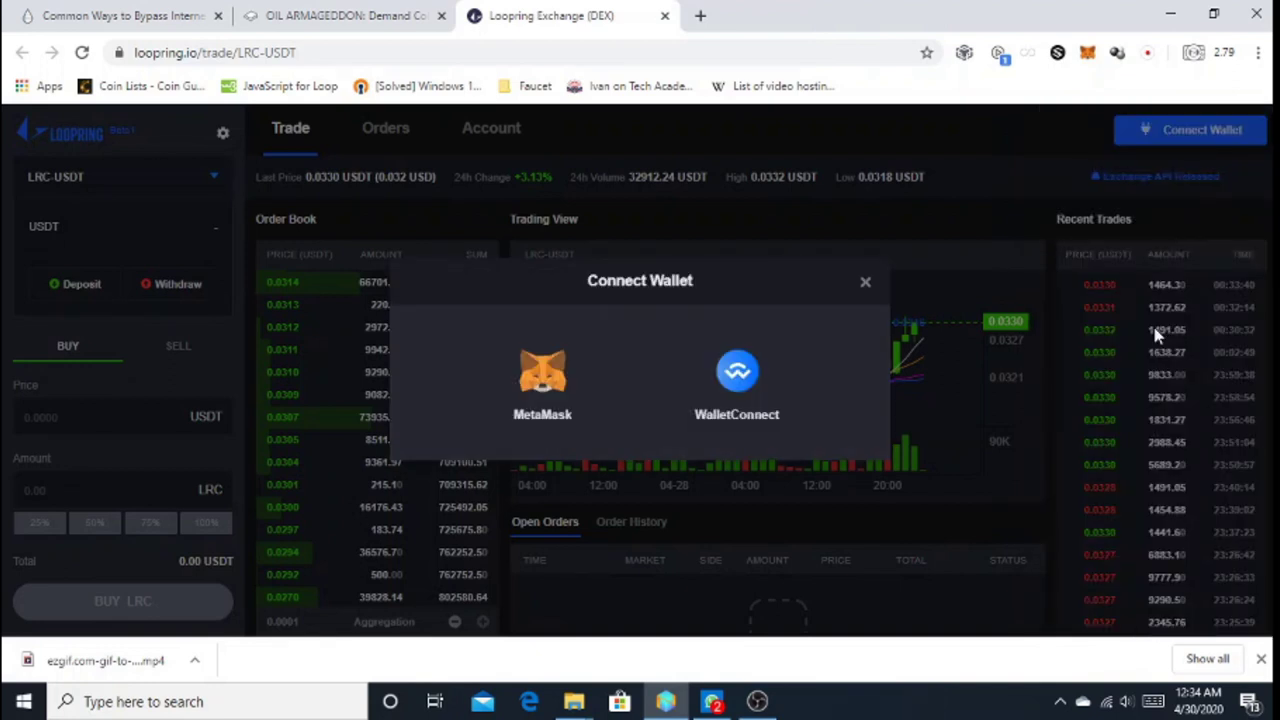
left_click(545, 374)
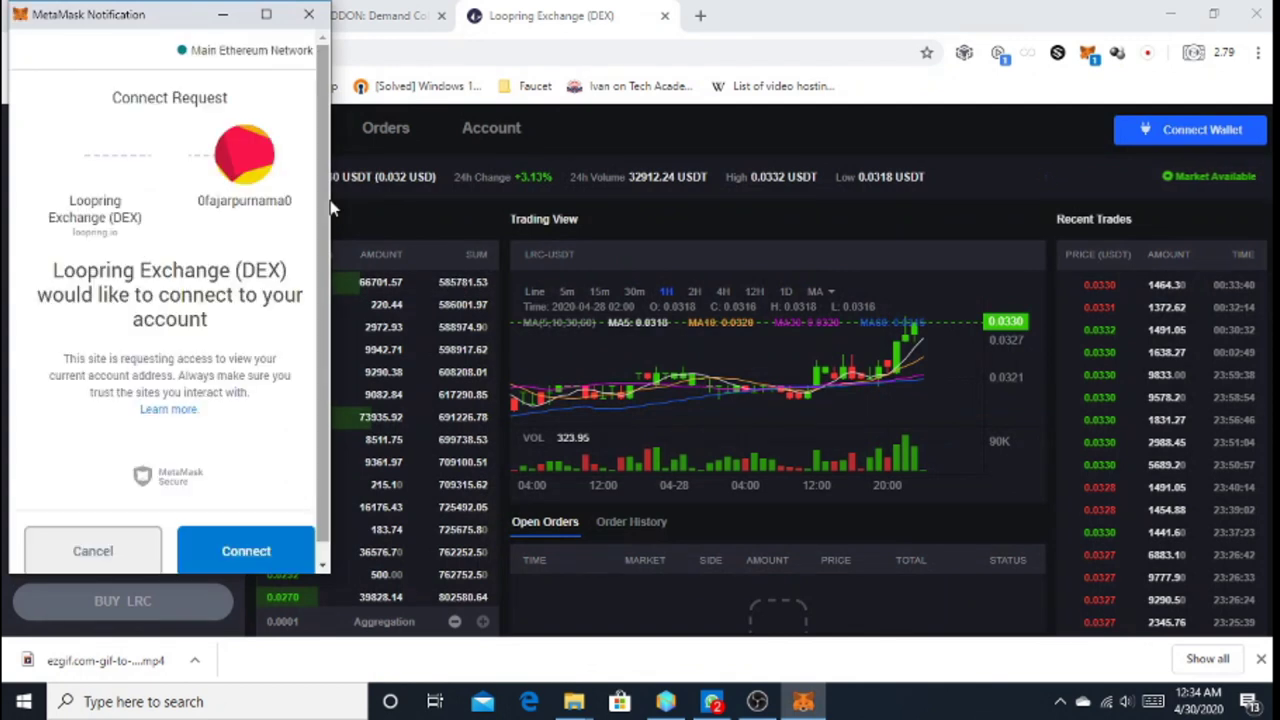
left_click(245, 551)
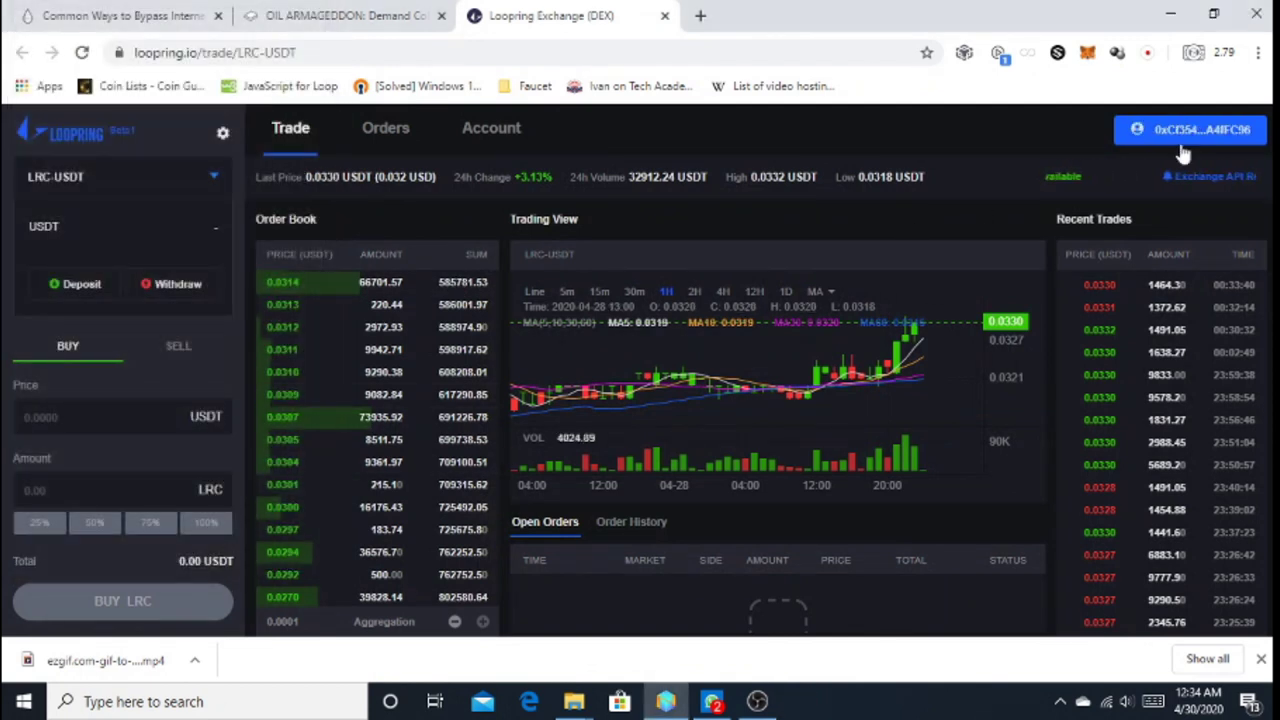
left_click(1186, 138)
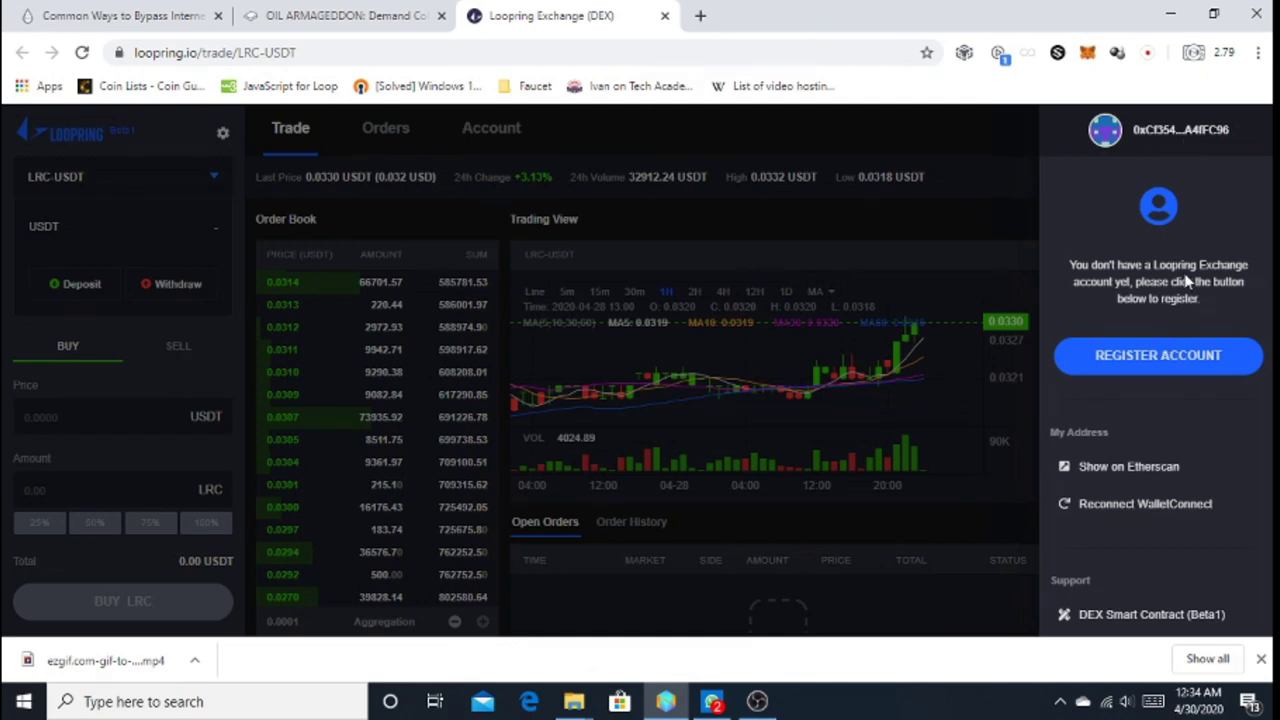
Start the exchange account registration and fill in both password fields.
left_click(1178, 360)
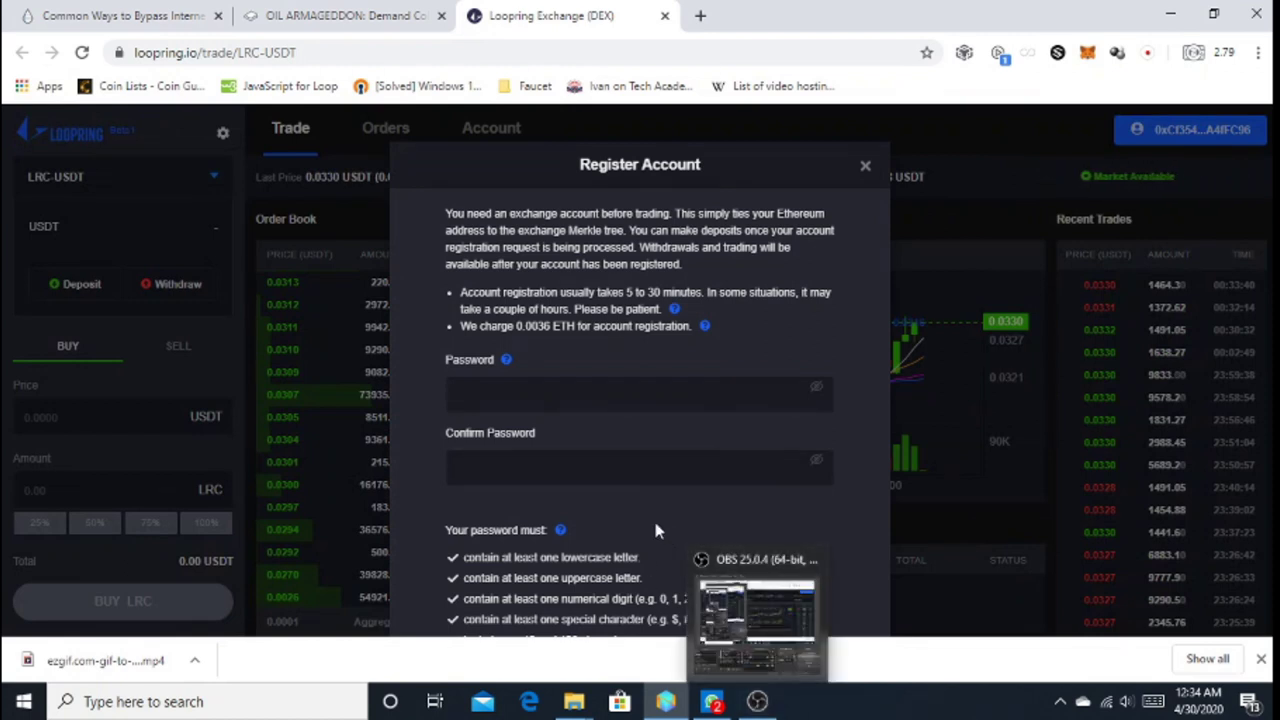
scroll(655, 530, "down", 2)
scroll(655, 525, "down", 1)
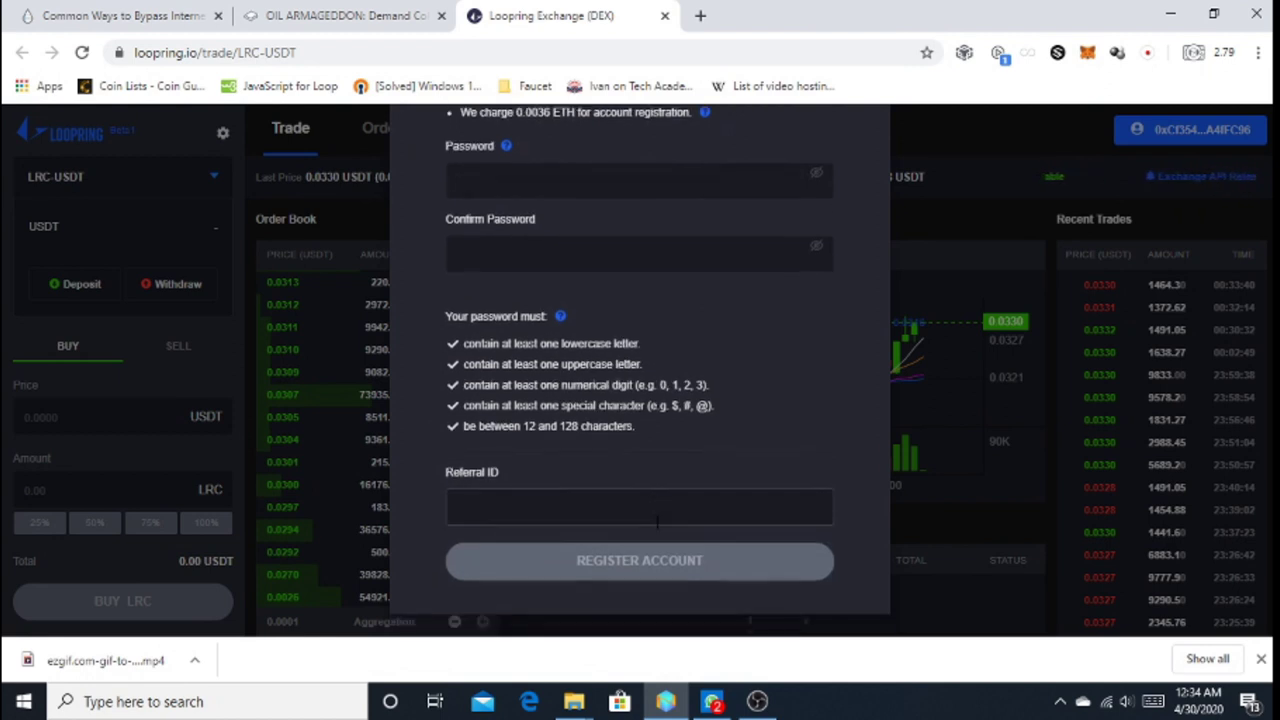
scroll(656, 519, "up", 3)
left_click(757, 701)
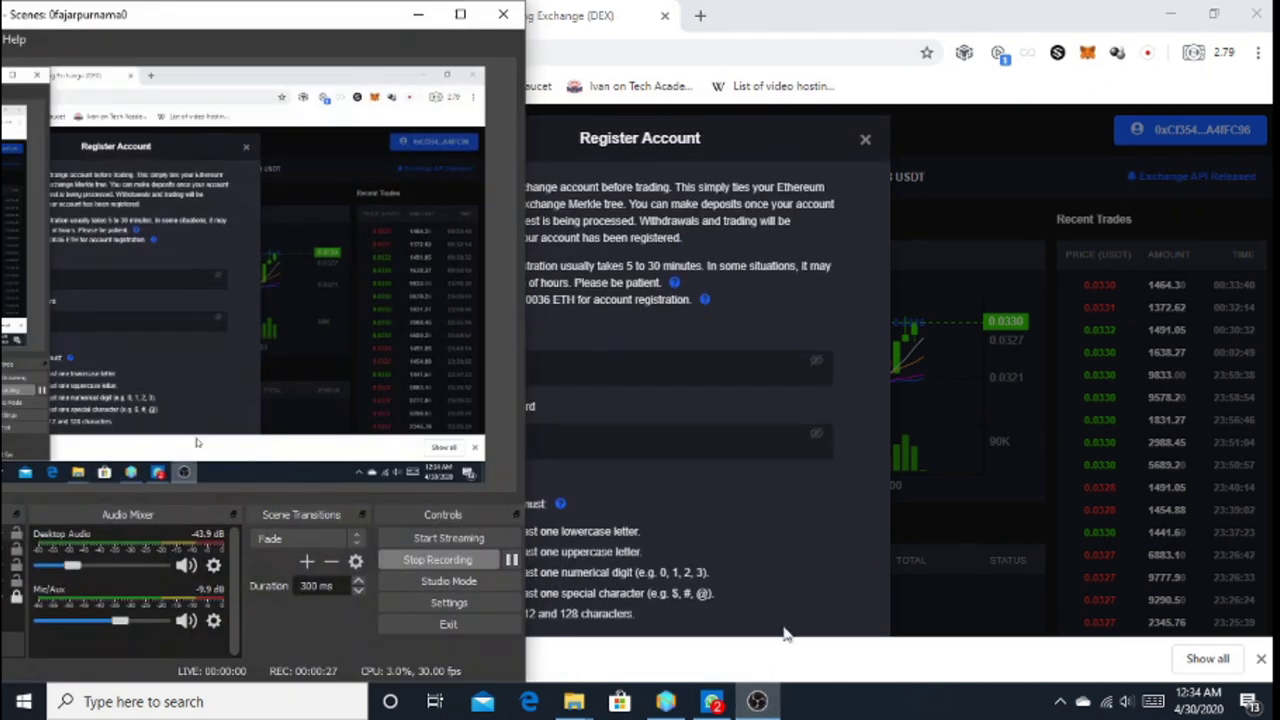
left_click(464, 562)
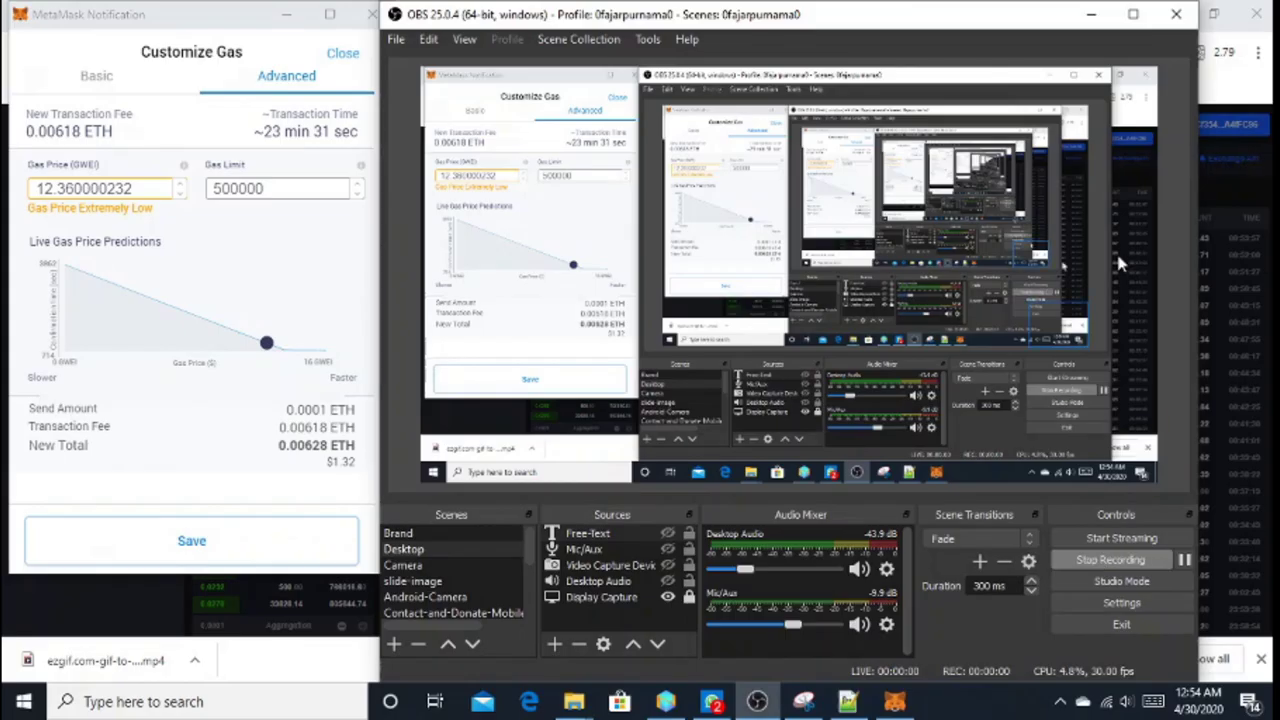
Save the custom gas settings and confirm the 0.0001 ETH registration transaction in MetaMask.
left_click(1091, 14)
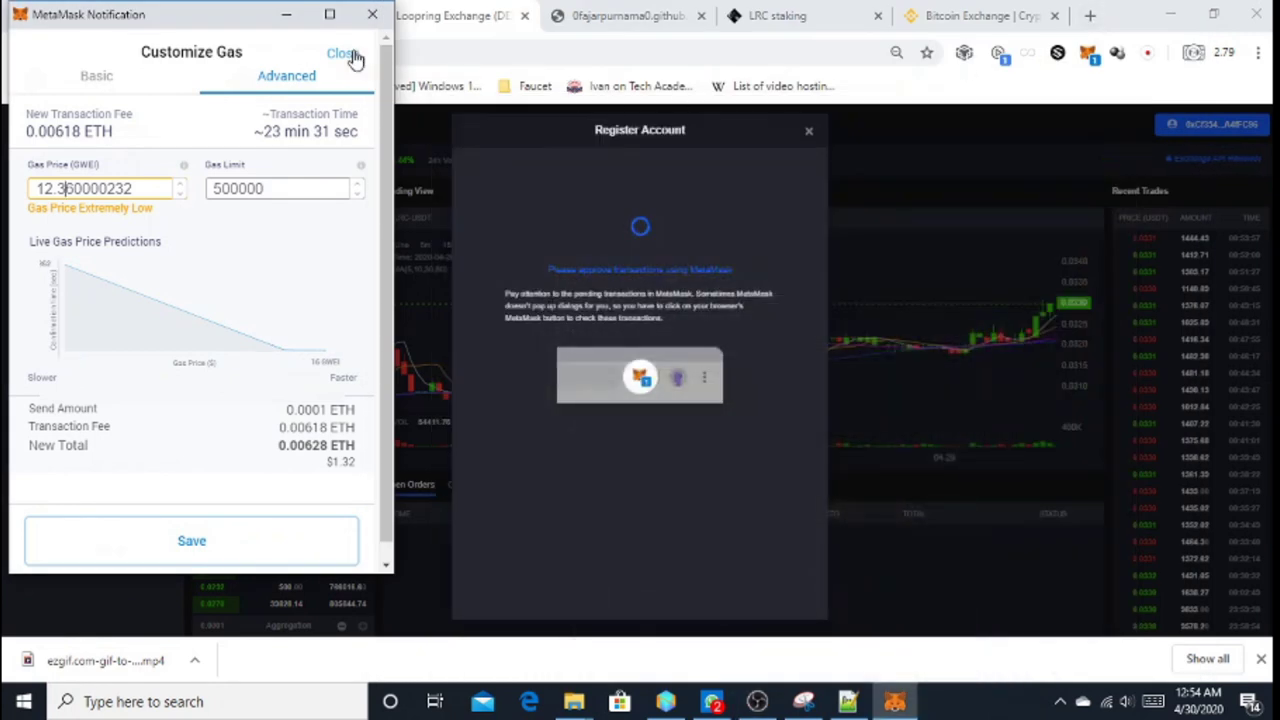
left_click(247, 535)
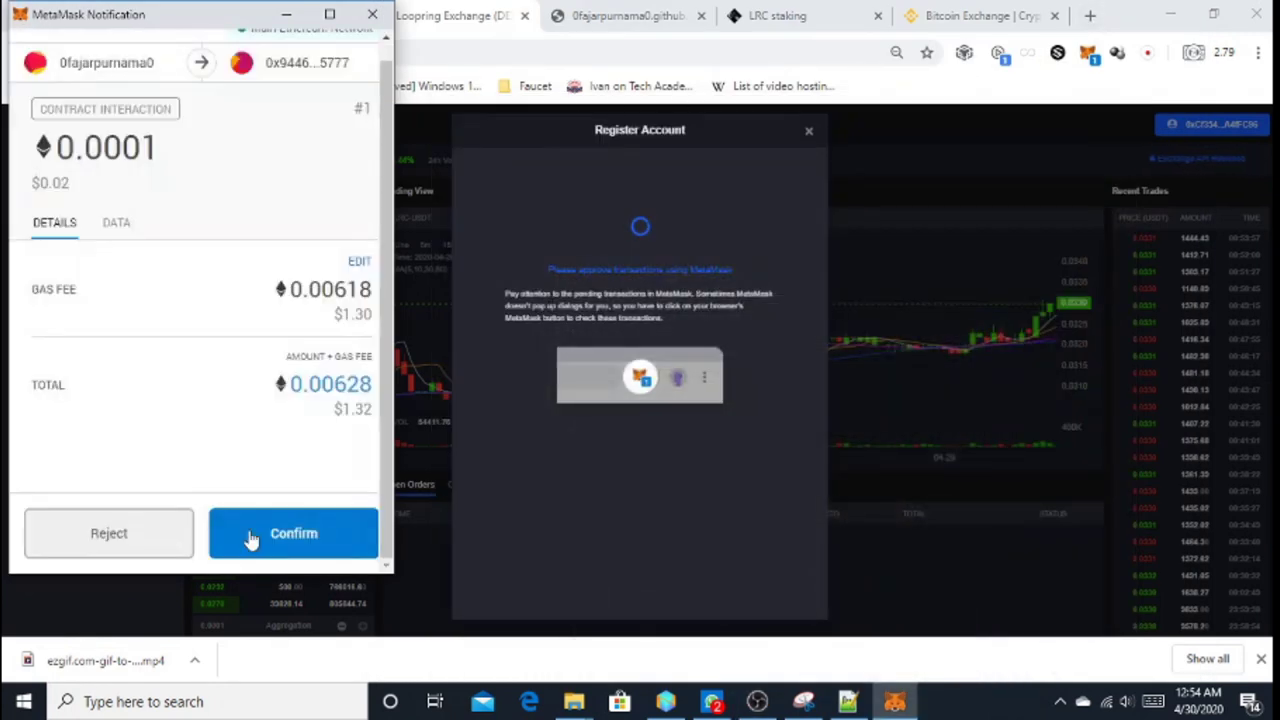
left_click(252, 534)
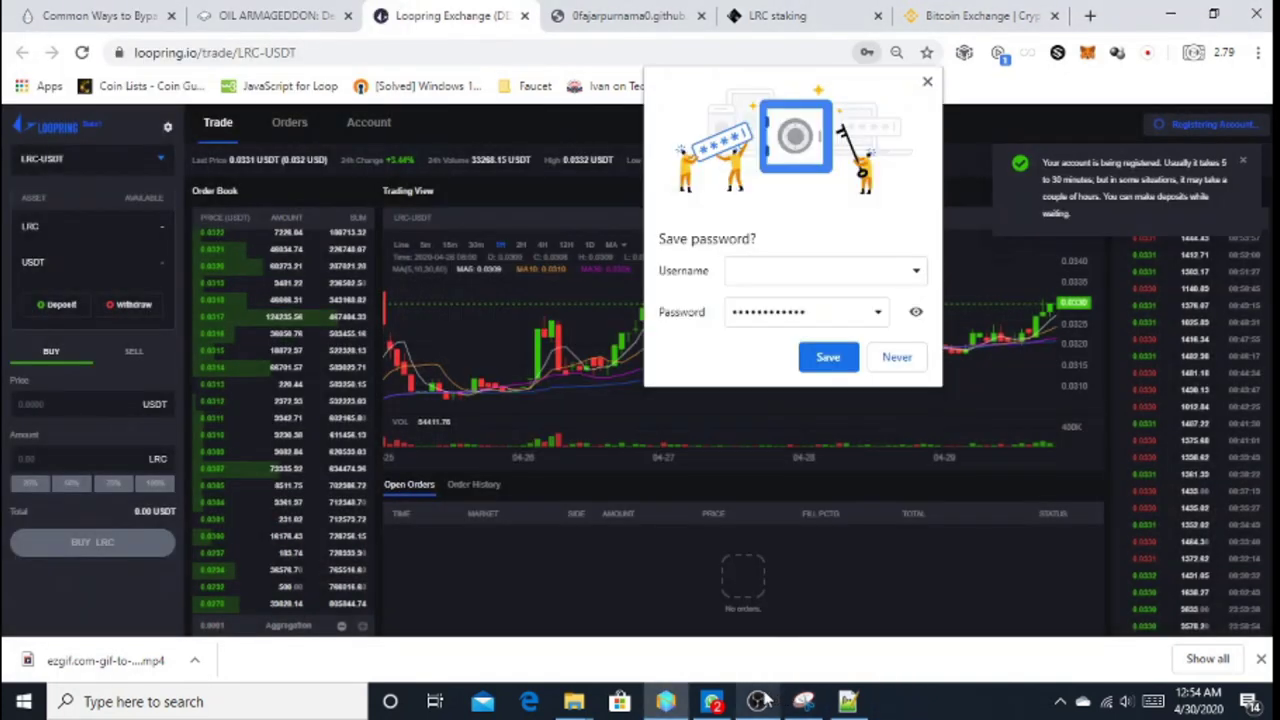
mouse_move(760, 701)
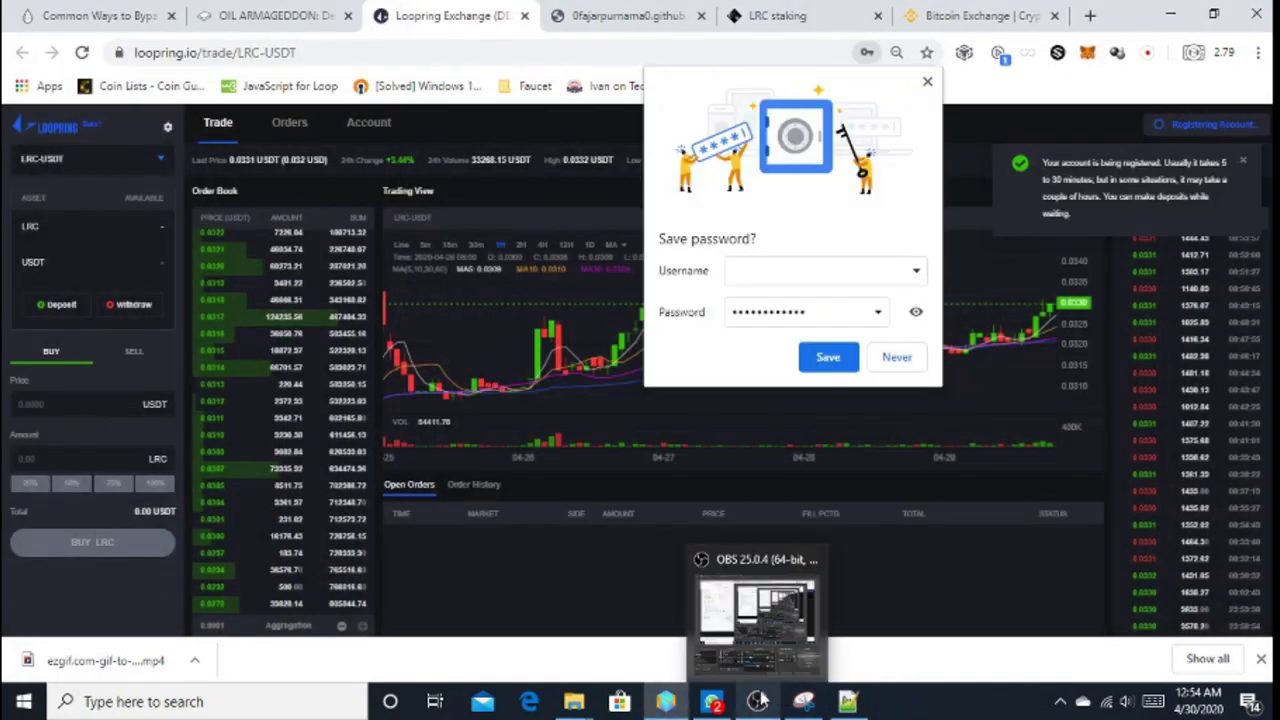
left_click(758, 701)
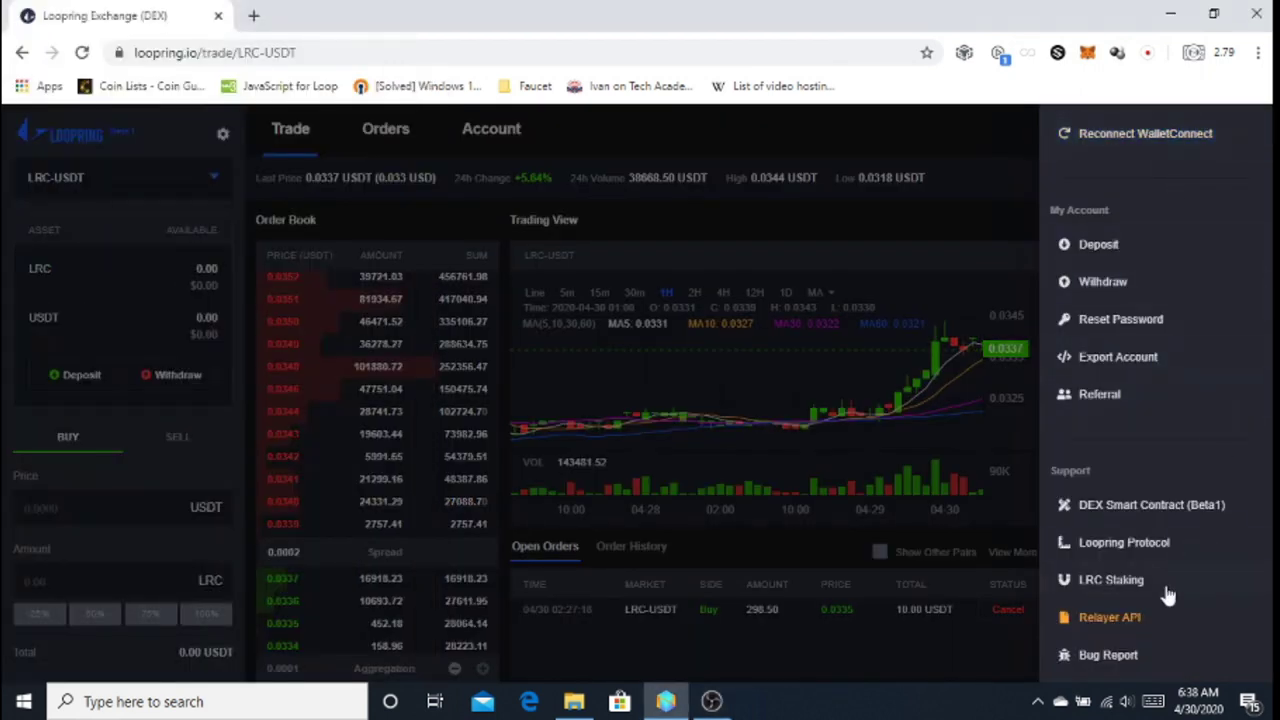
Copy the account's referral link from the Referral dialog.
left_click(1090, 394)
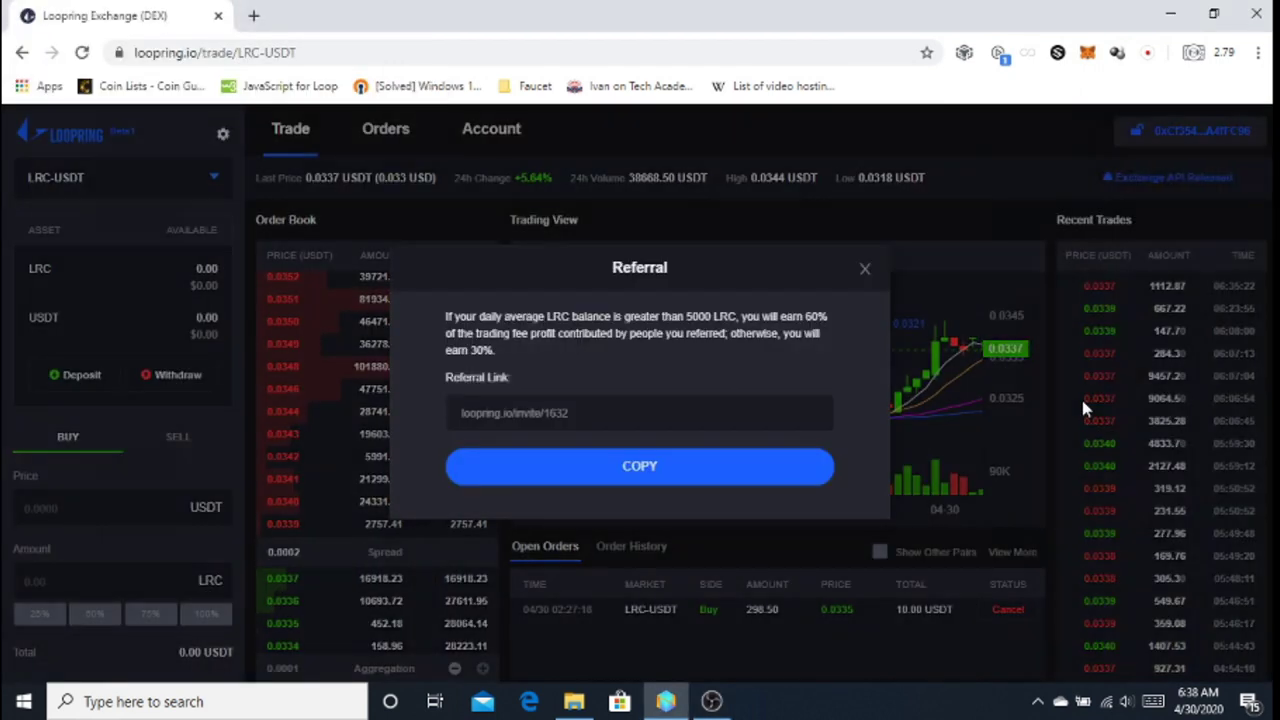
left_click(594, 466)
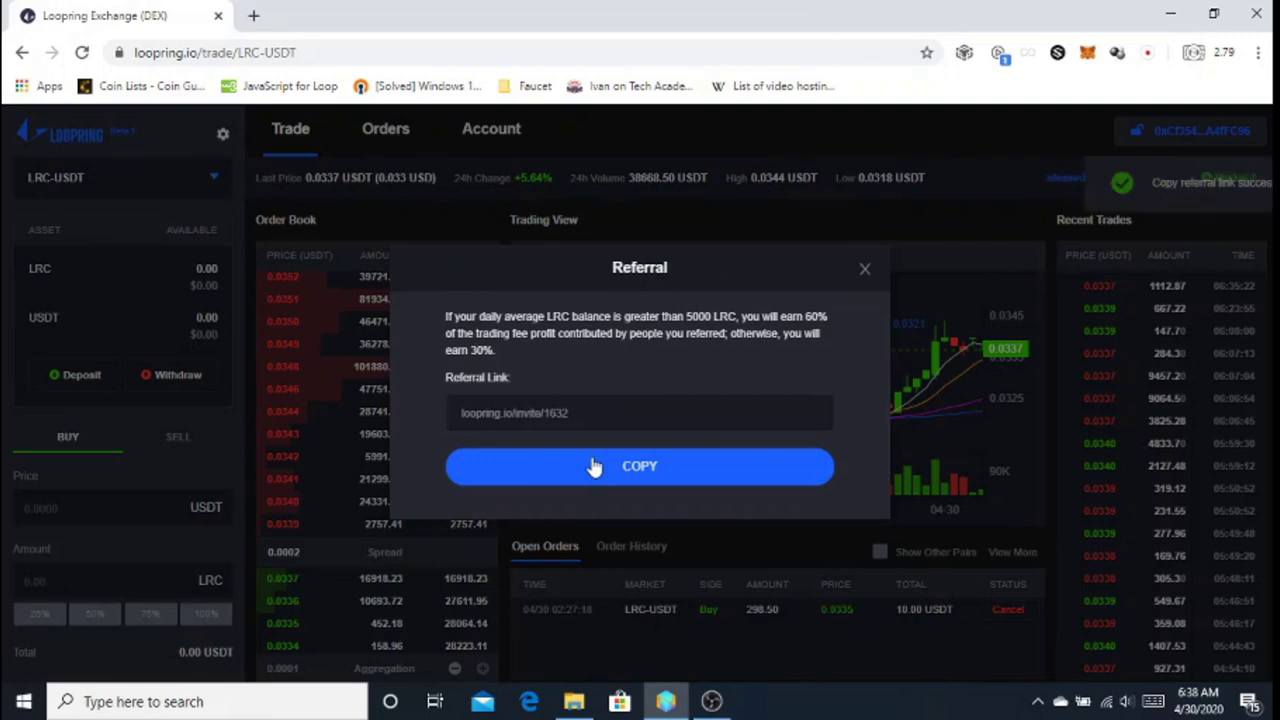
left_click(709, 700)
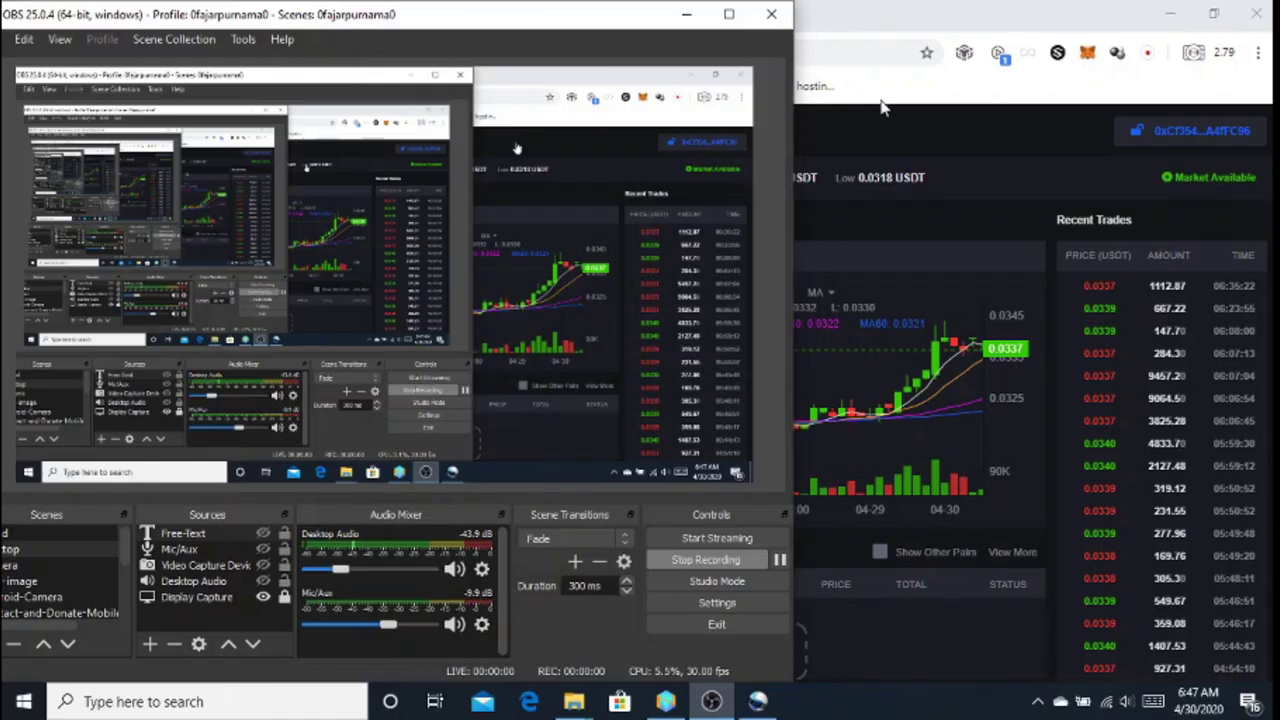
Buy 298.5 LRC at 0.0335 USDT using 100% of the 10 USDT balance.
left_click(666, 701)
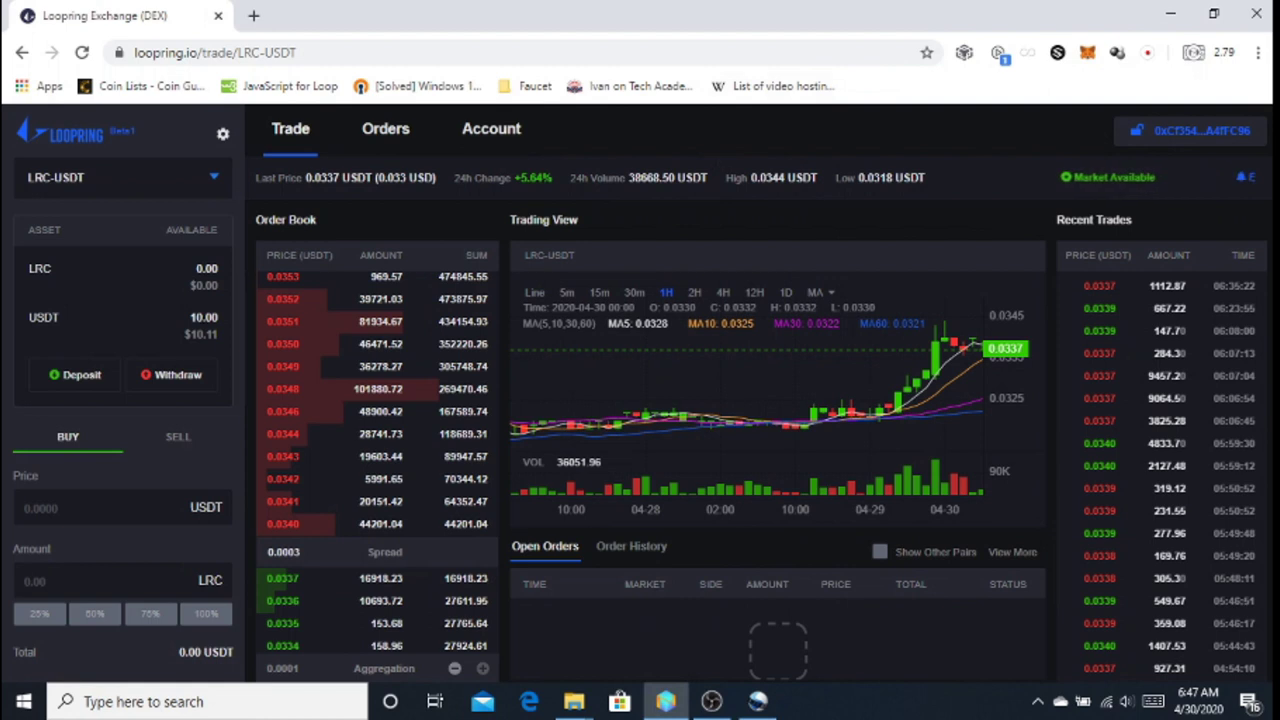
left_click(157, 507)
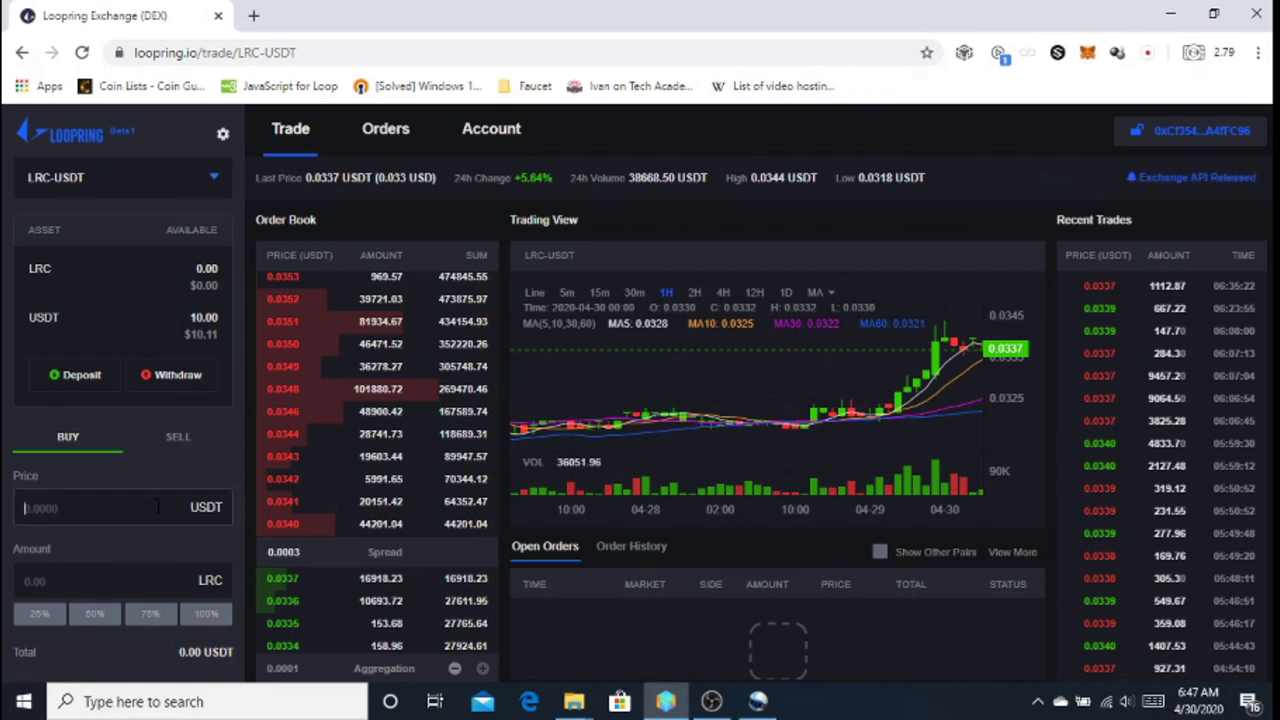
type("0.")
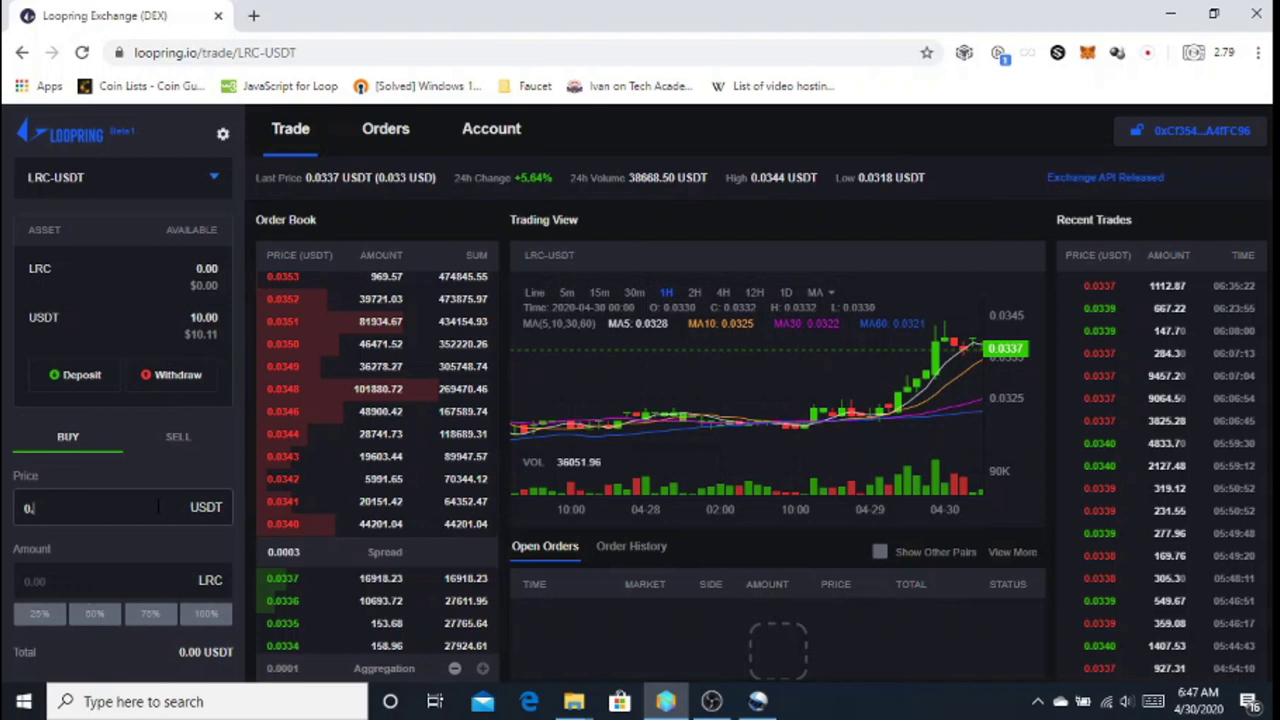
type("0")
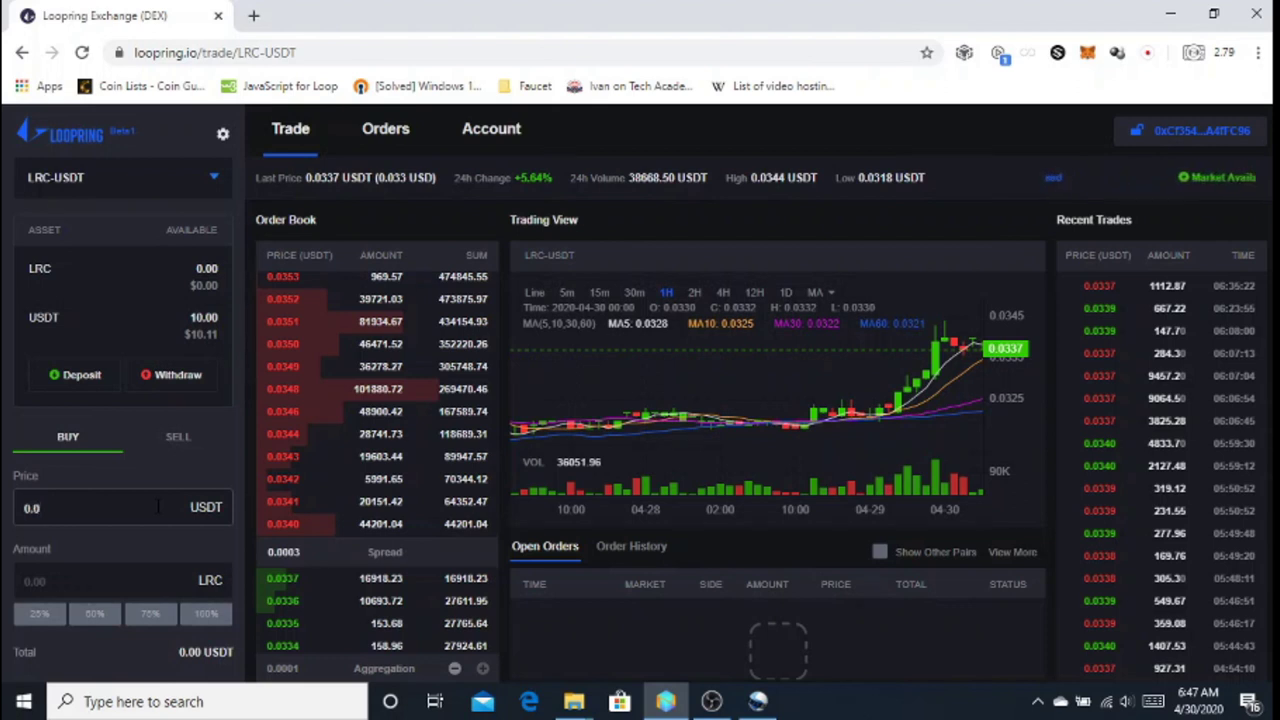
type("335")
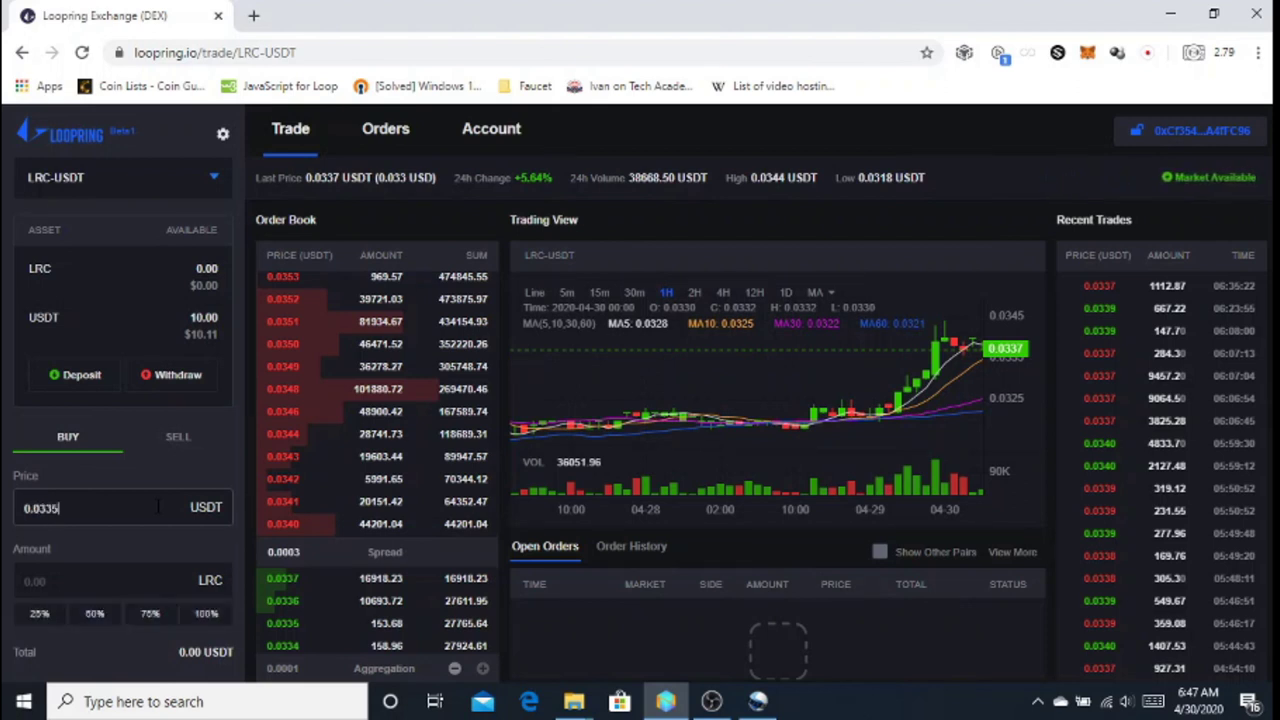
left_click(200, 615)
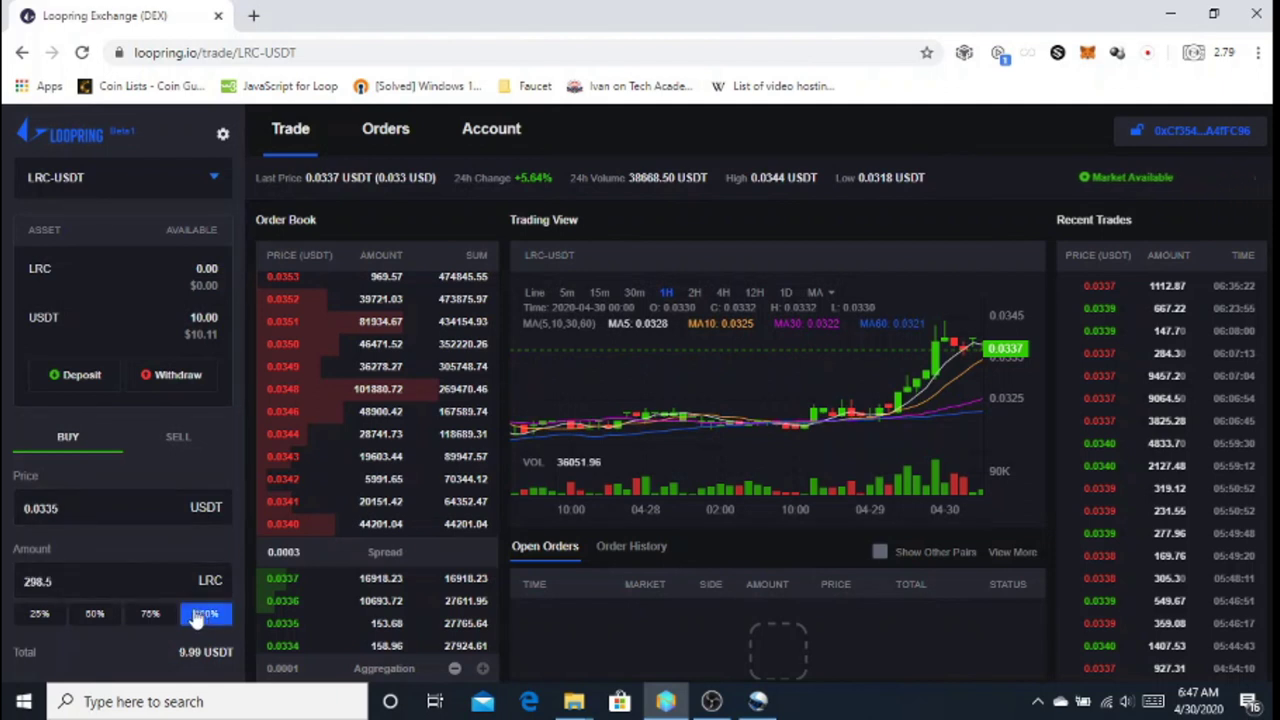
scroll(197, 646, "down", 1)
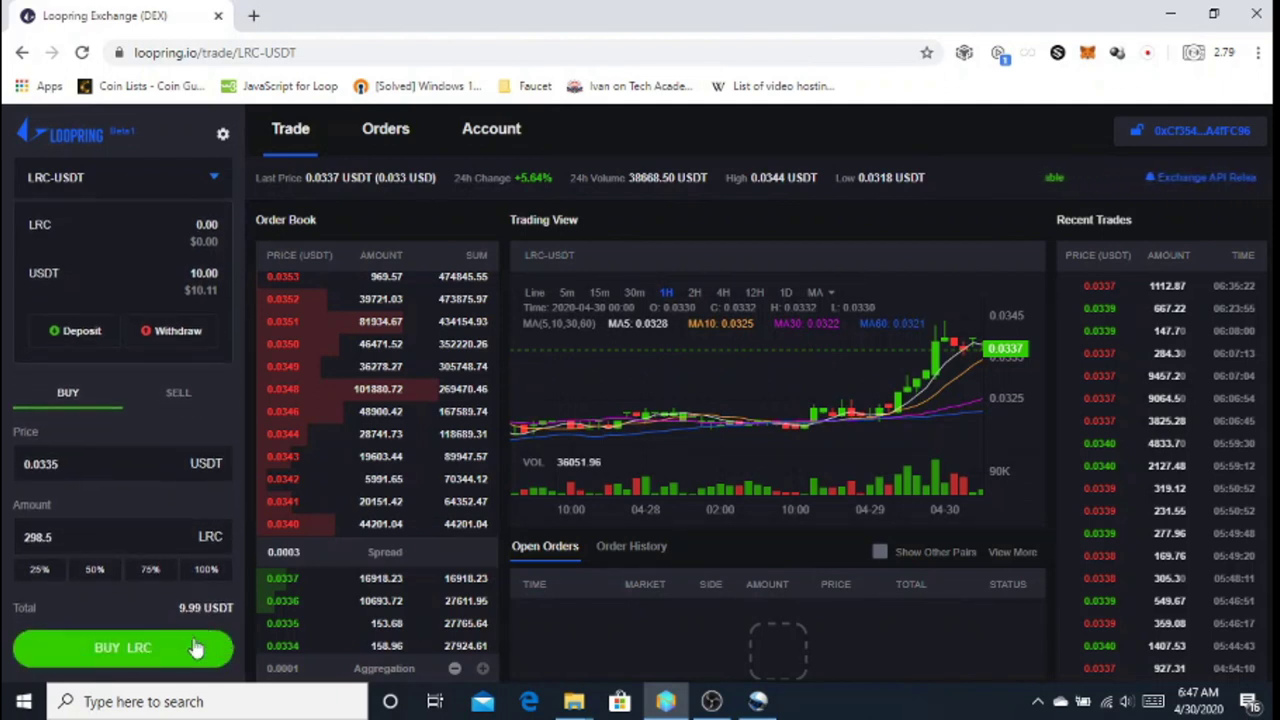
left_click(197, 646)
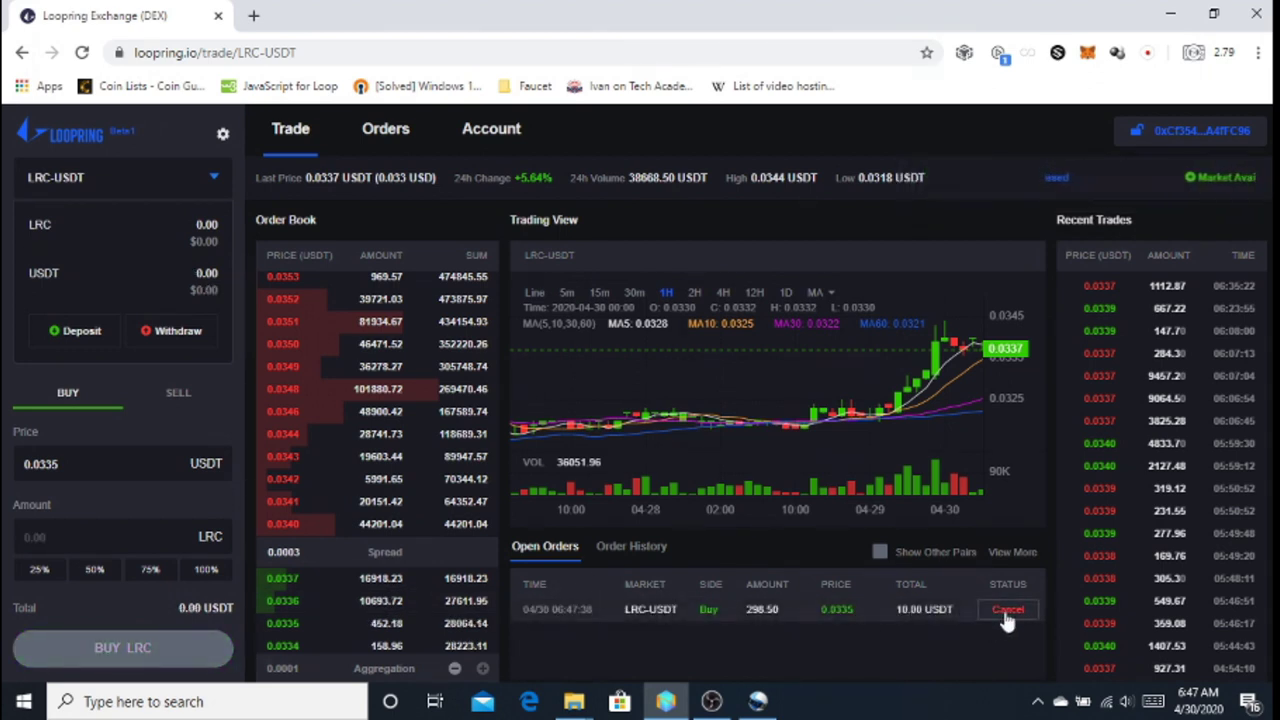
mouse_move(718, 704)
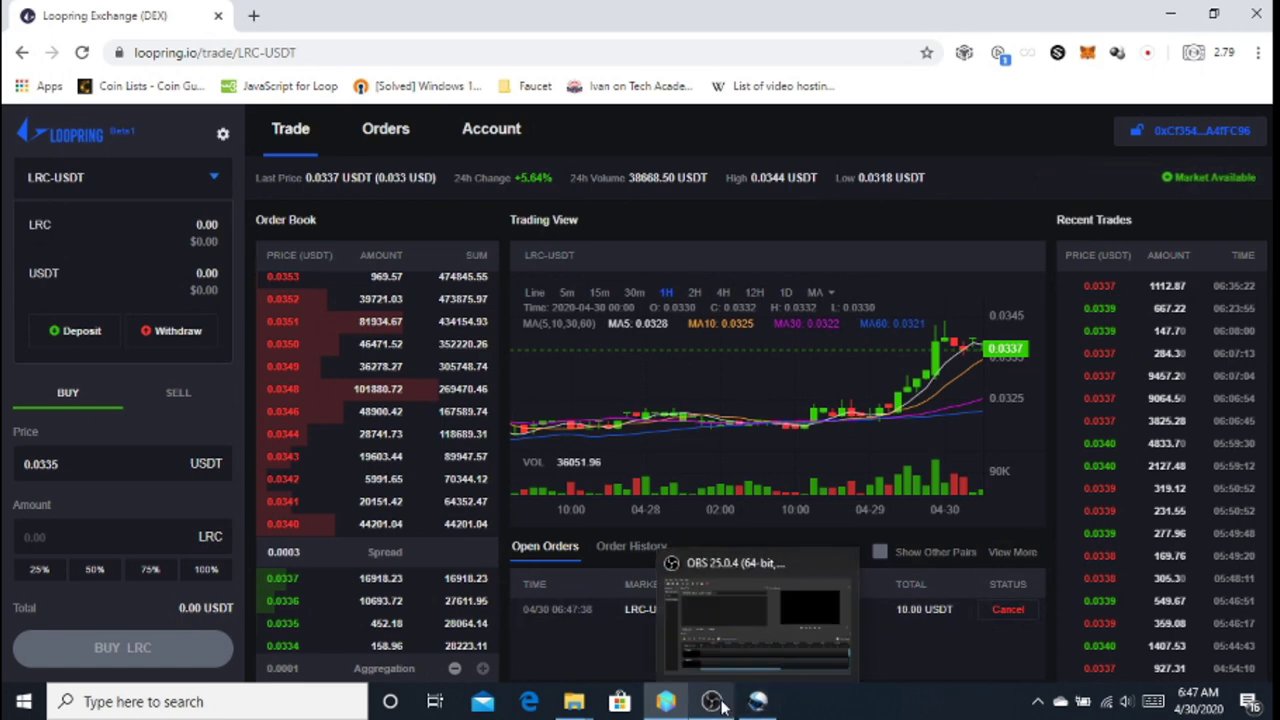
left_click(712, 620)
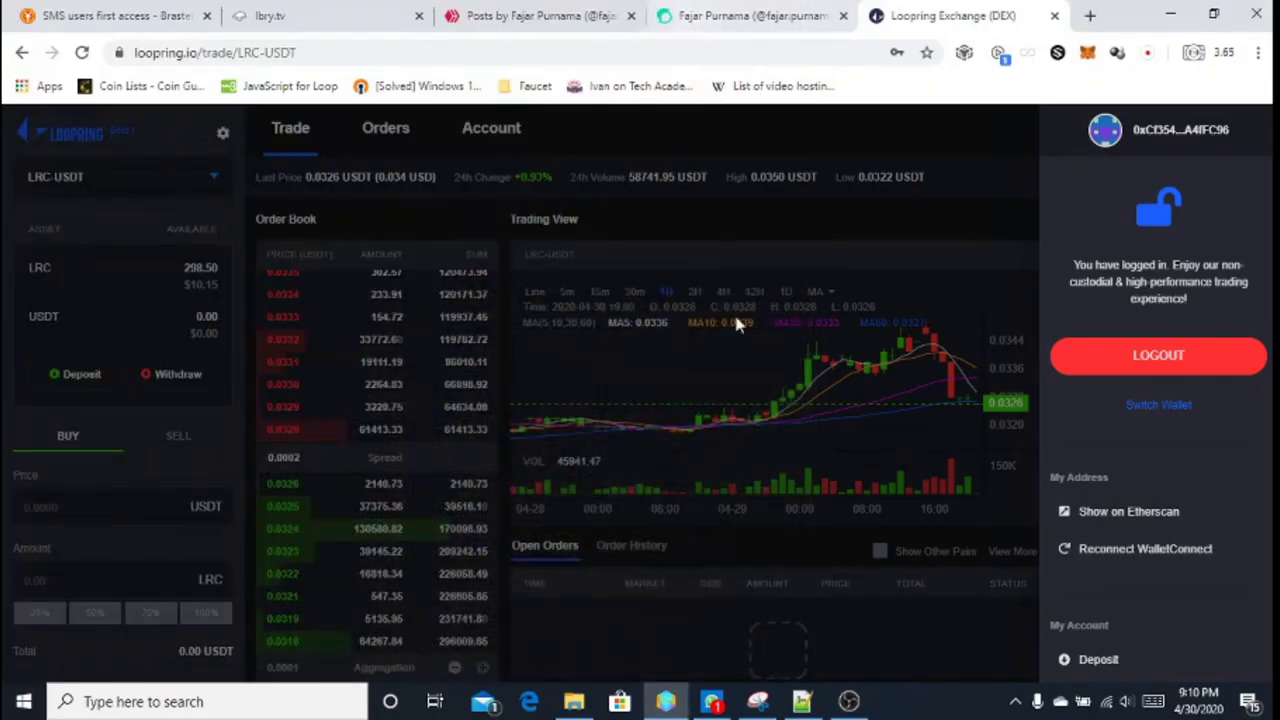
Verify the buy filled in Order History and fill a withdrawal of all 298.50 LRC.
left_click(764, 625)
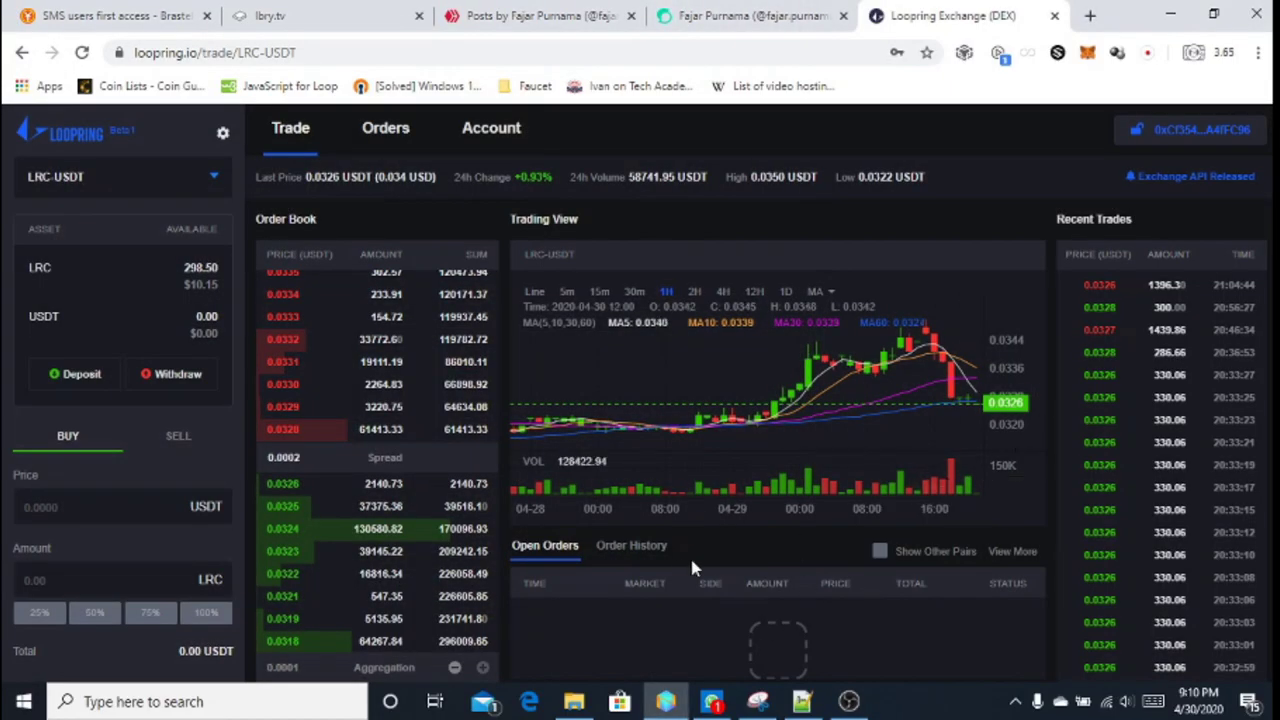
left_click(642, 553)
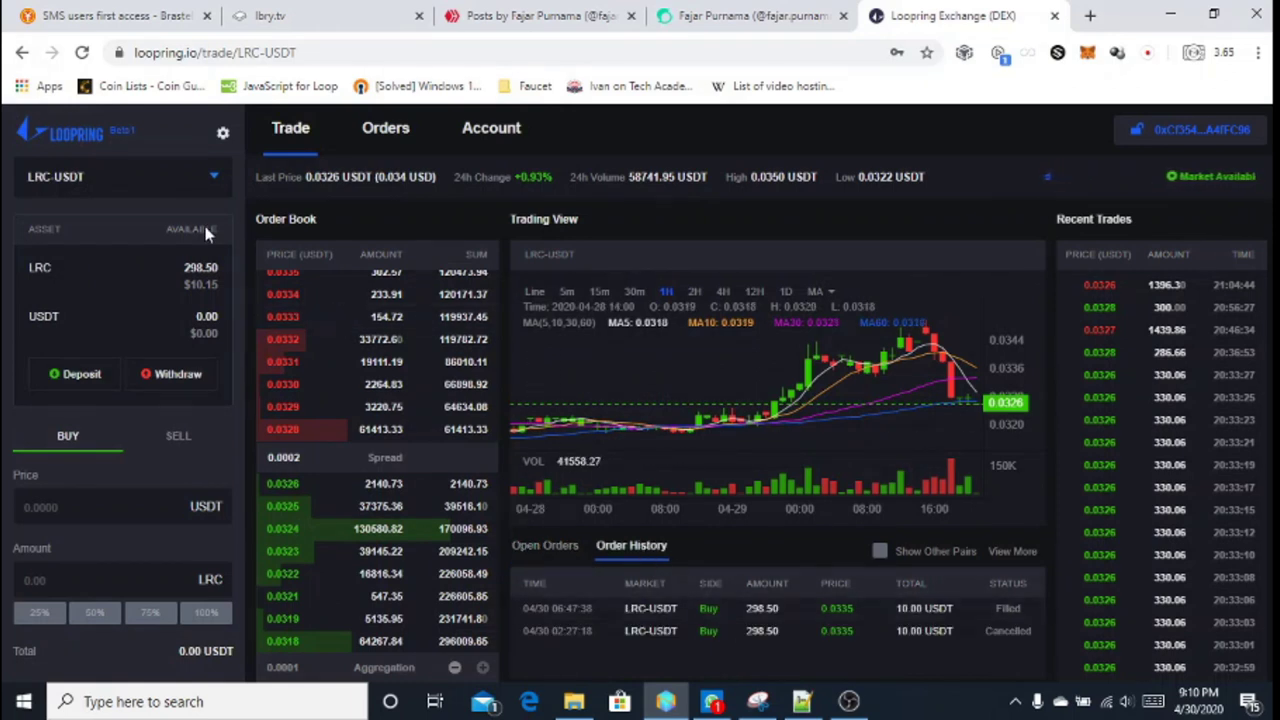
left_click(160, 376)
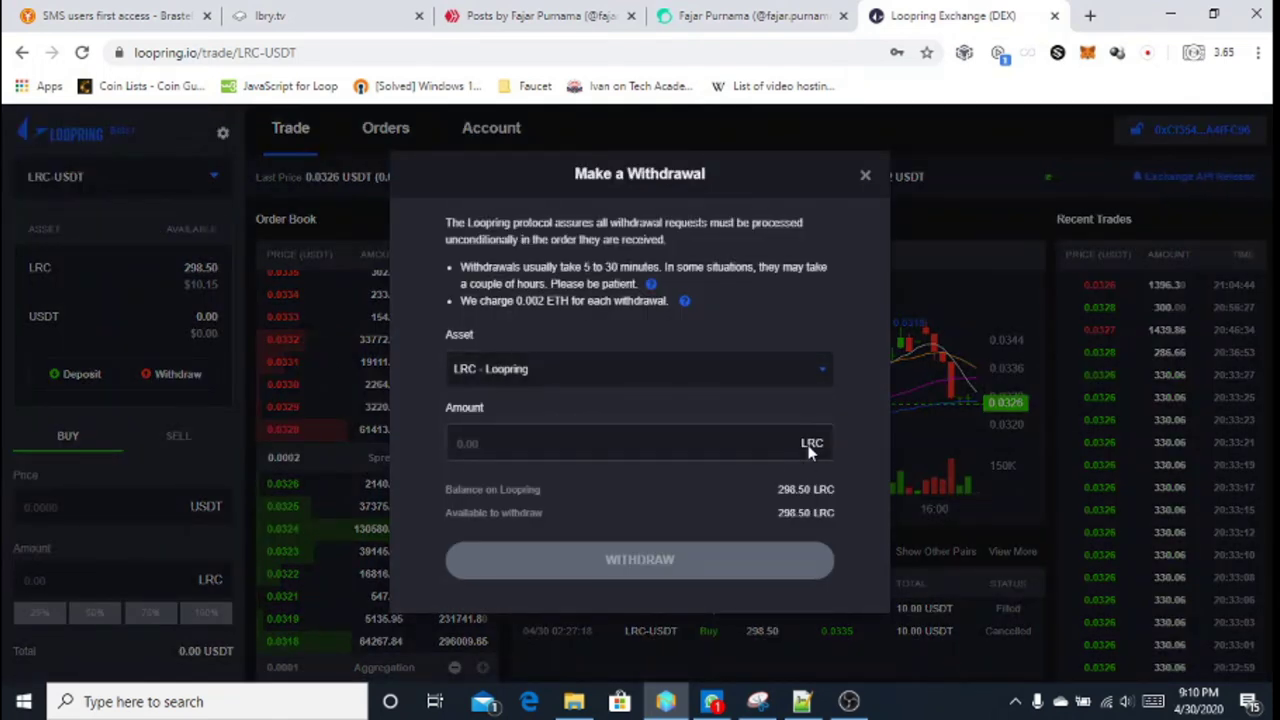
left_click(795, 494)
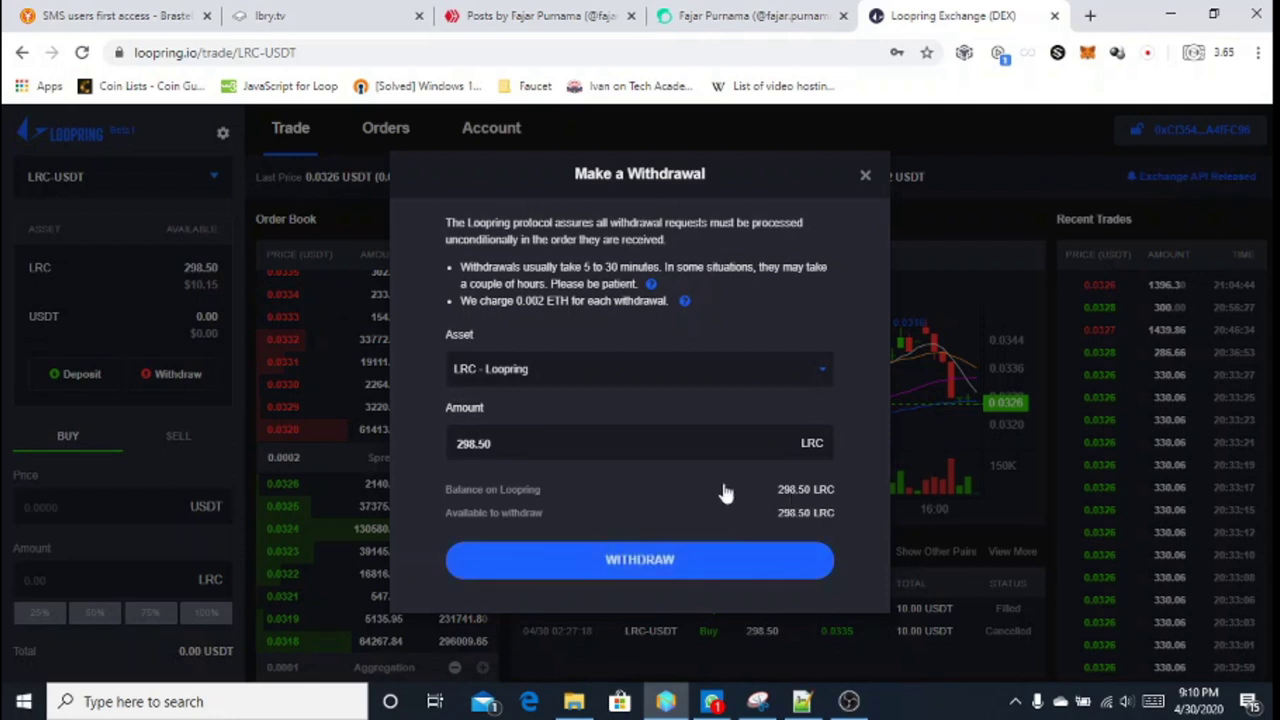
left_click(716, 388)
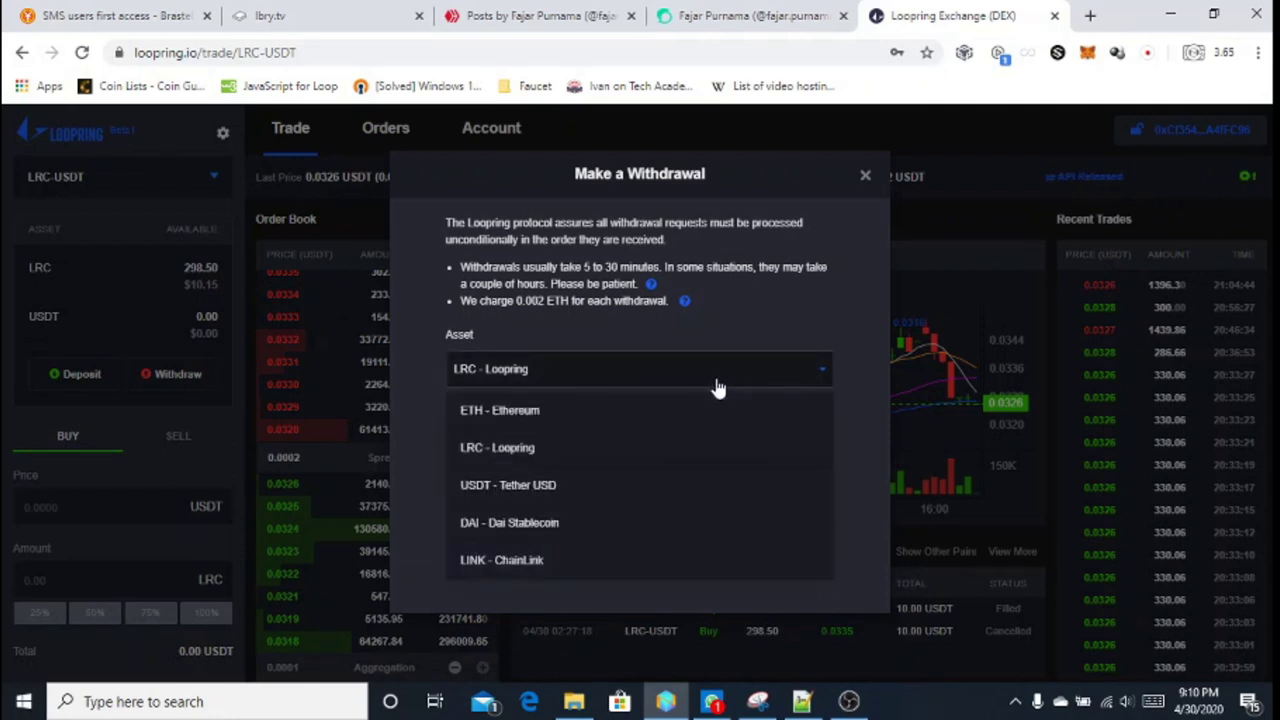
left_click(716, 388)
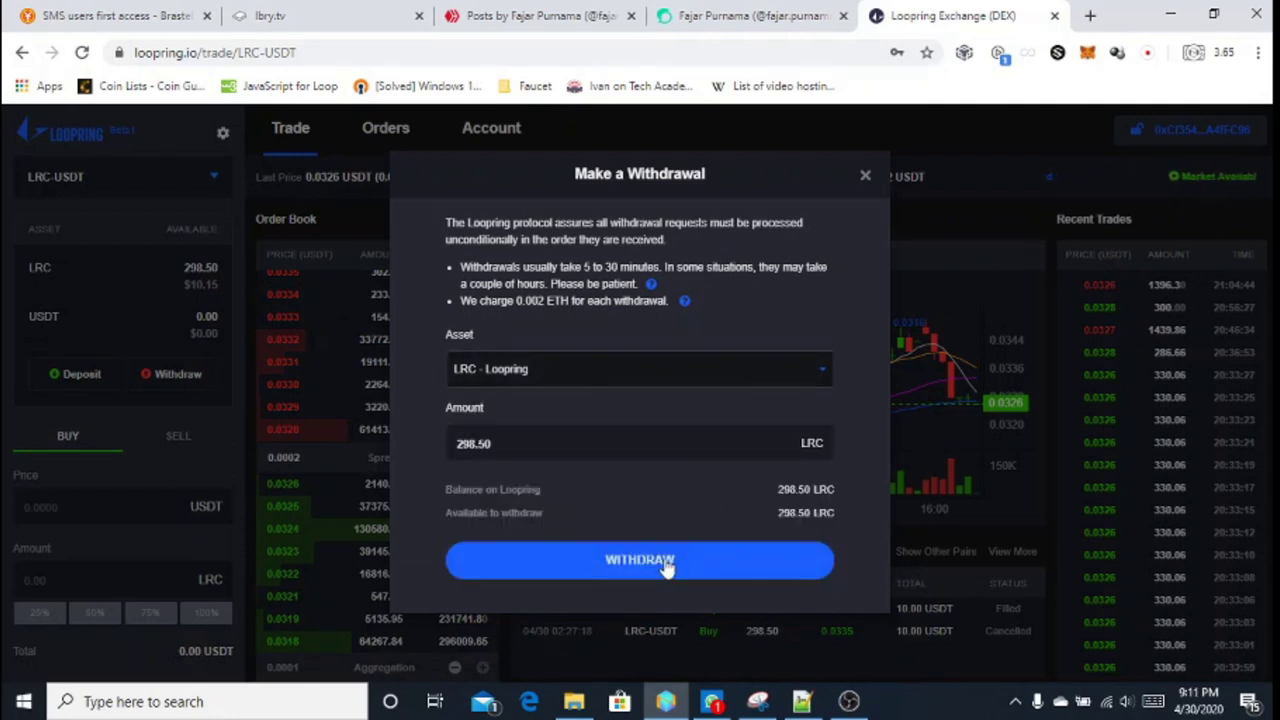
Submit the LRC withdrawal and approve its 0.002 ETH fee in MetaMask.
left_click(666, 560)
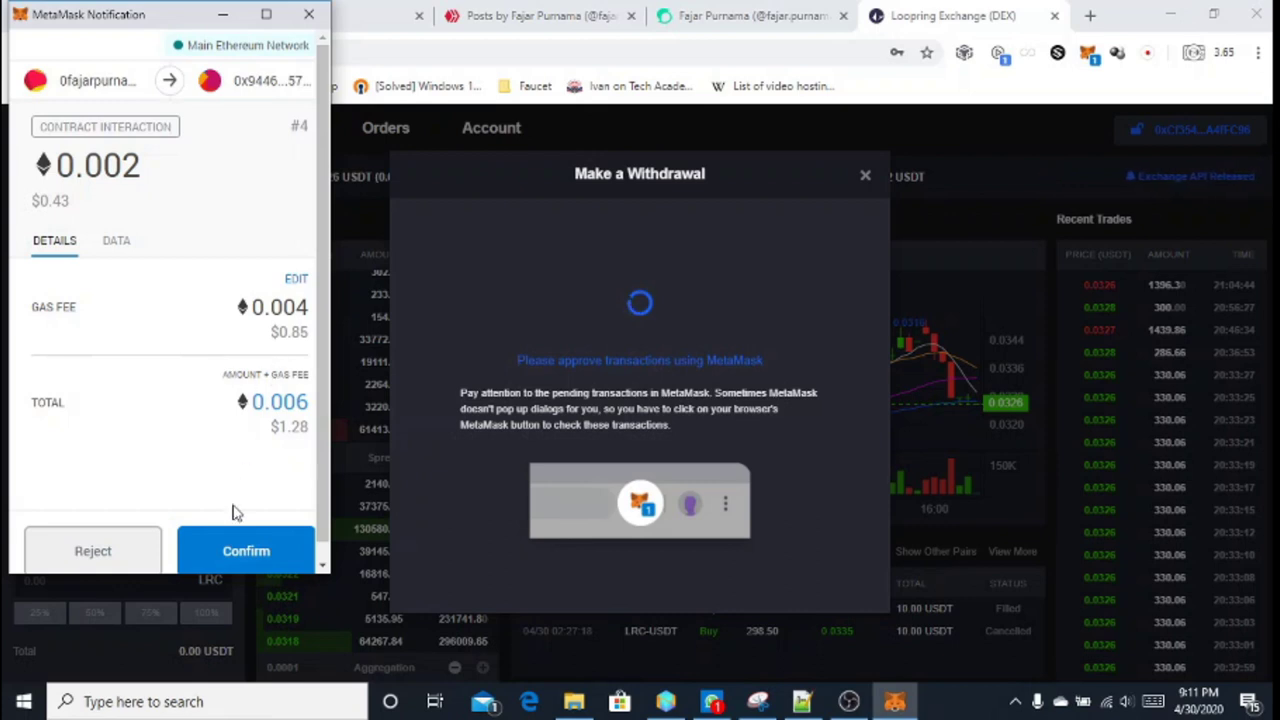
left_click(232, 541)
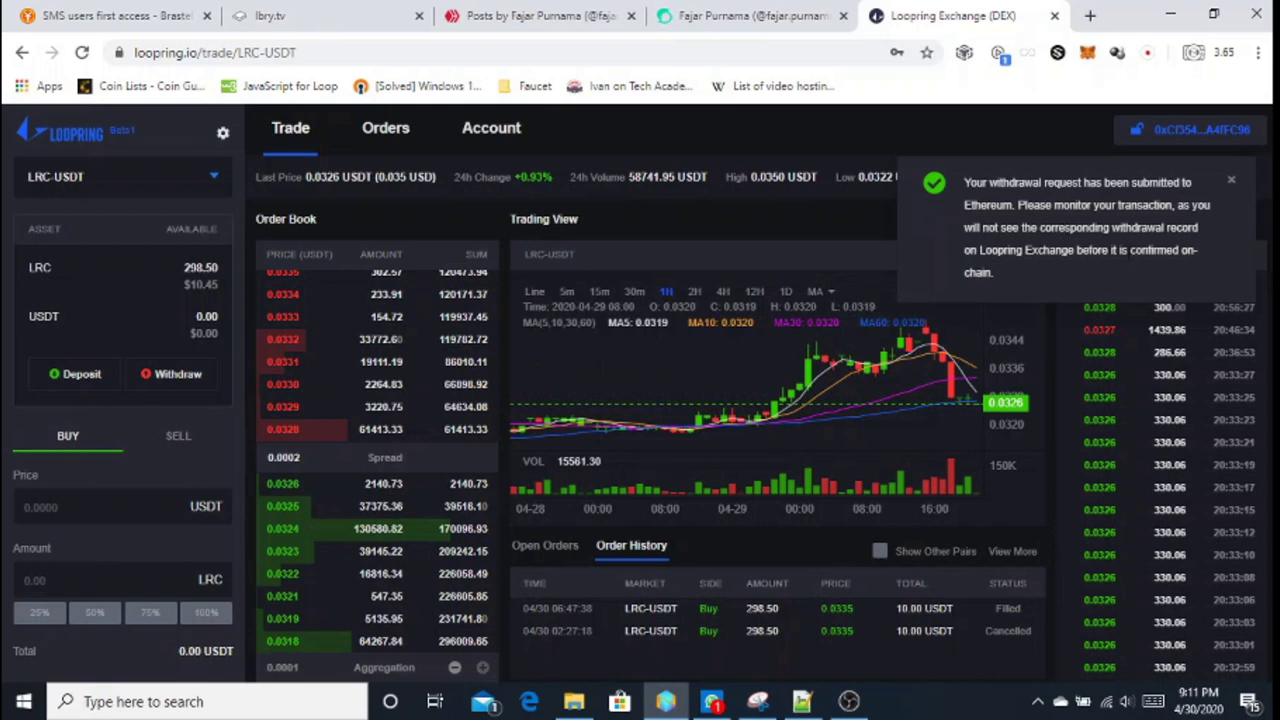
left_click(848, 701)
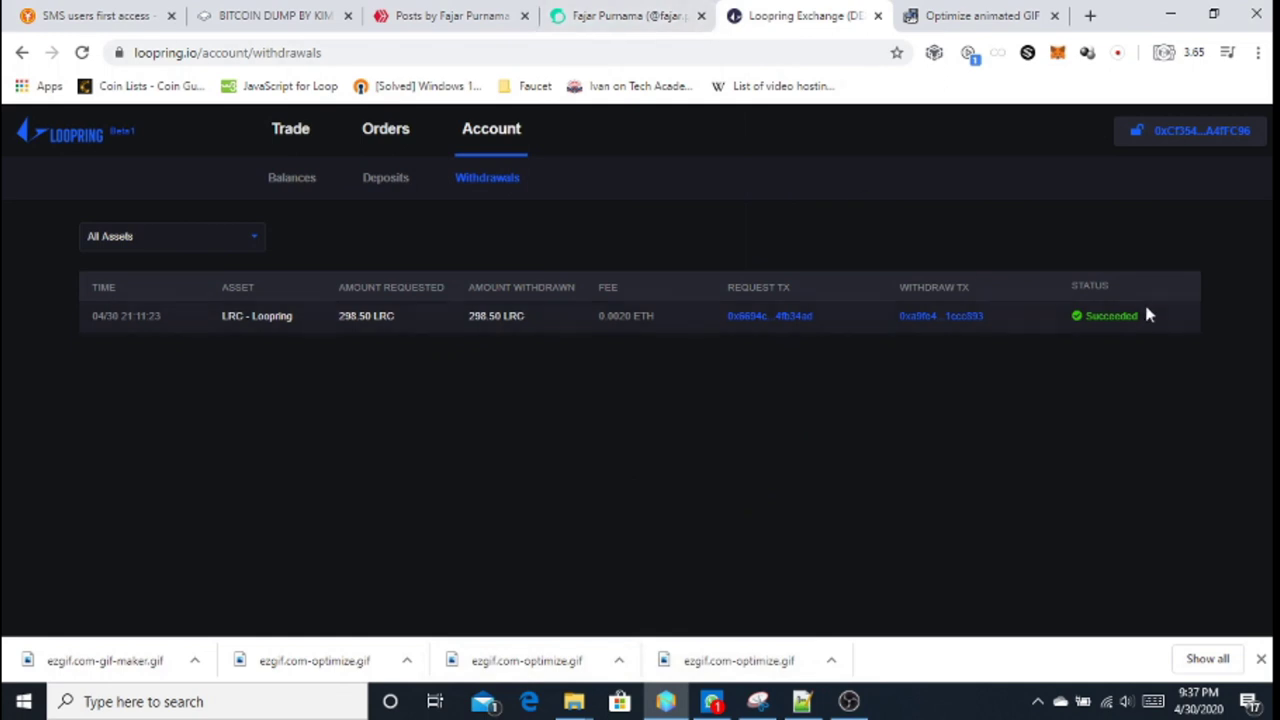
Check that MetaMask now holds 298.5 LRC.
left_click(1057, 52)
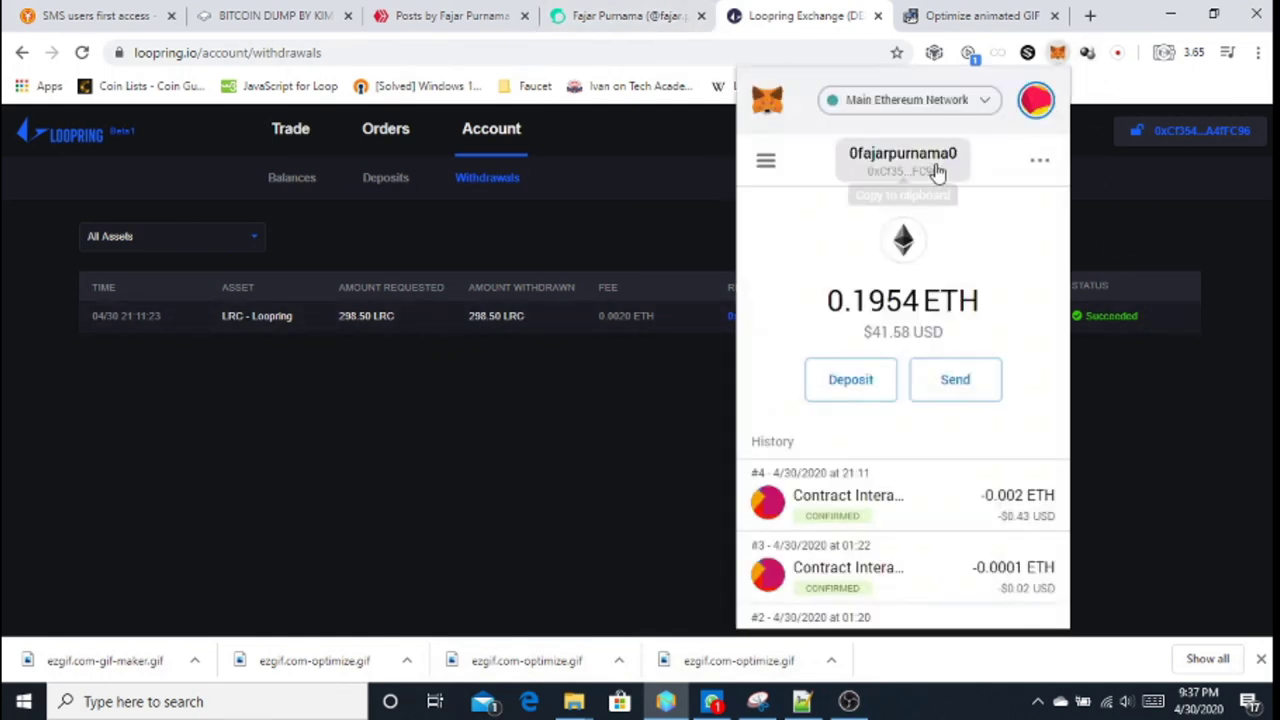
left_click(766, 168)
scroll(883, 330, "down", 1)
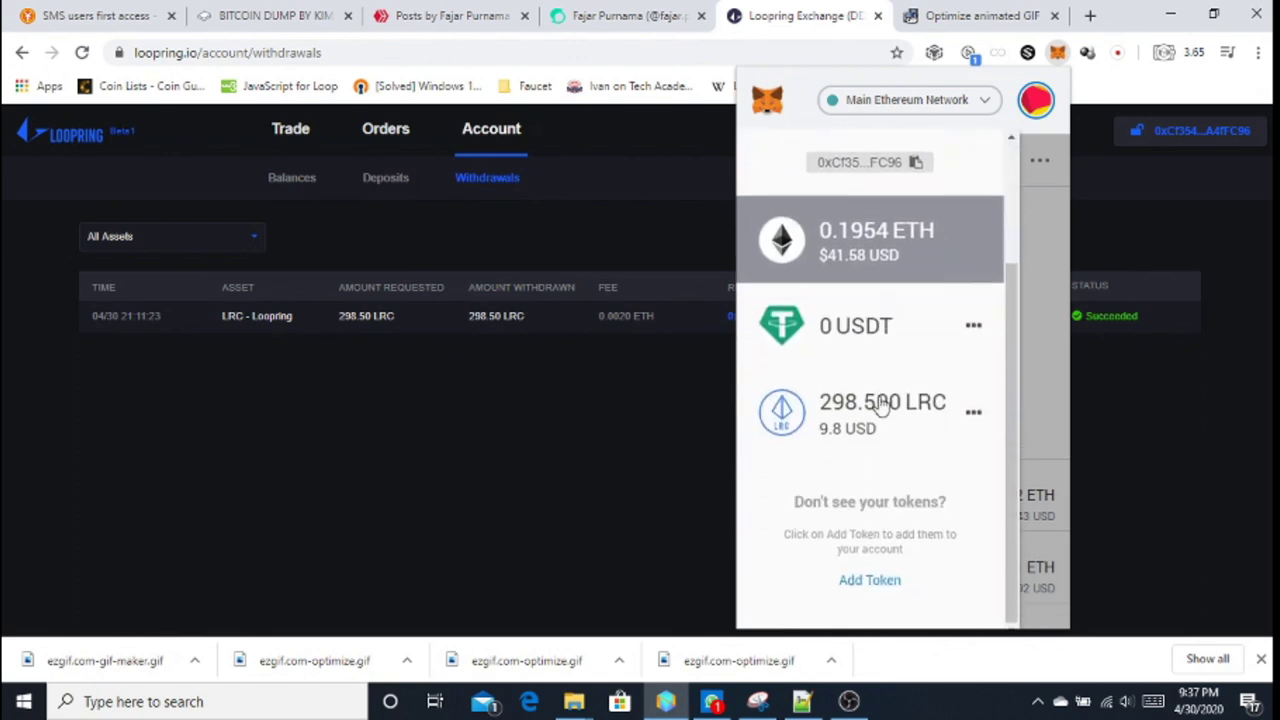
left_click(1197, 375)
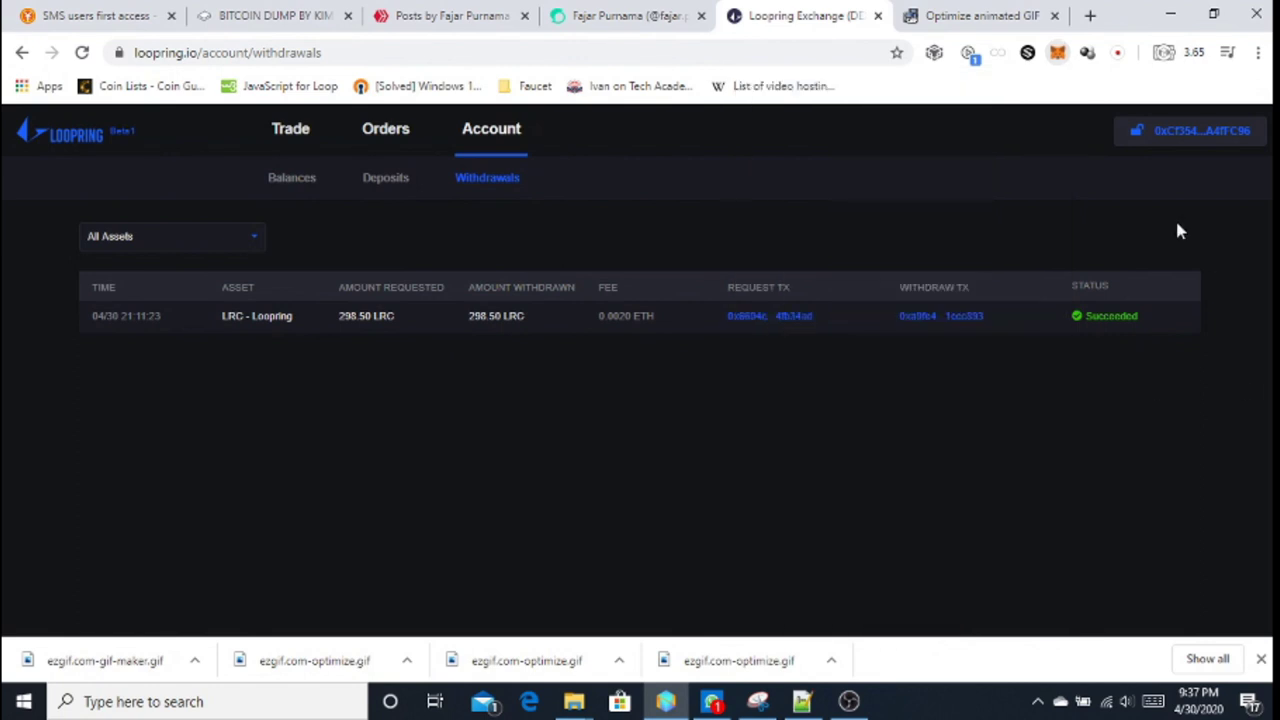
Return to the LRC-USDT page and scroll the account panel to the LRC Staking link.
left_click(106, 131)
left_click(1125, 140)
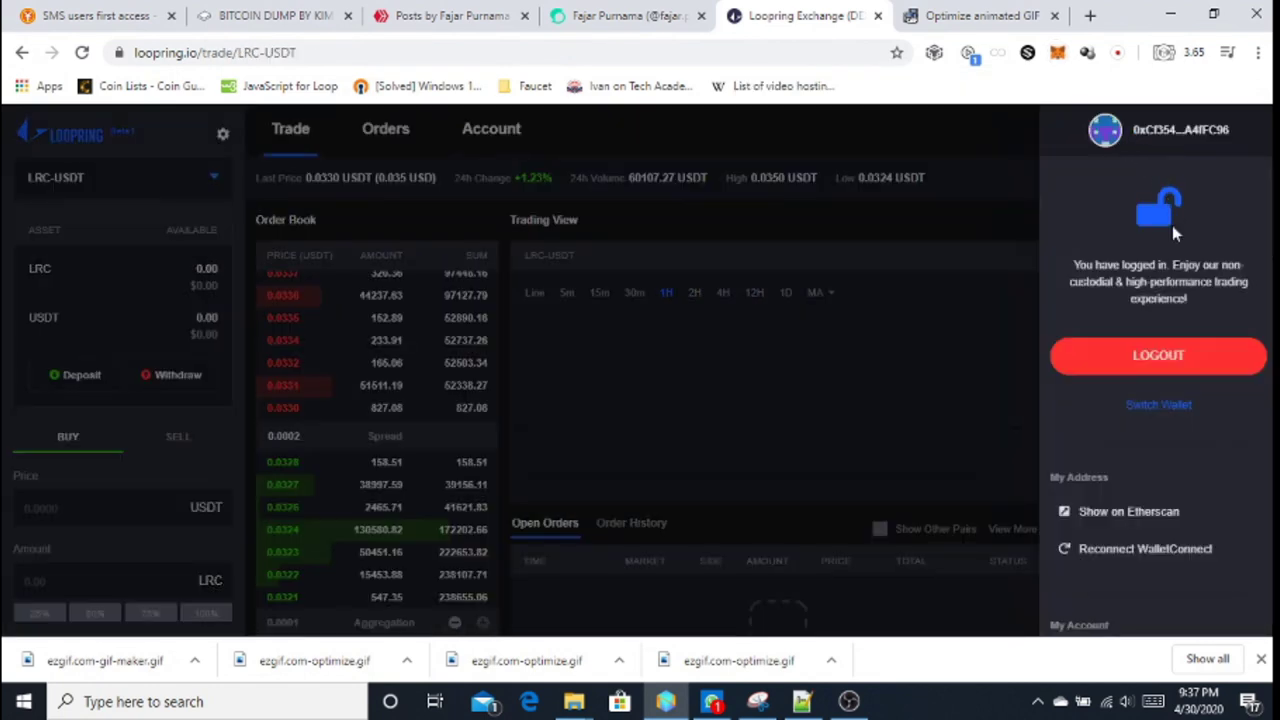
scroll(1172, 437, "down", 3)
scroll(1174, 436, "down", 3)
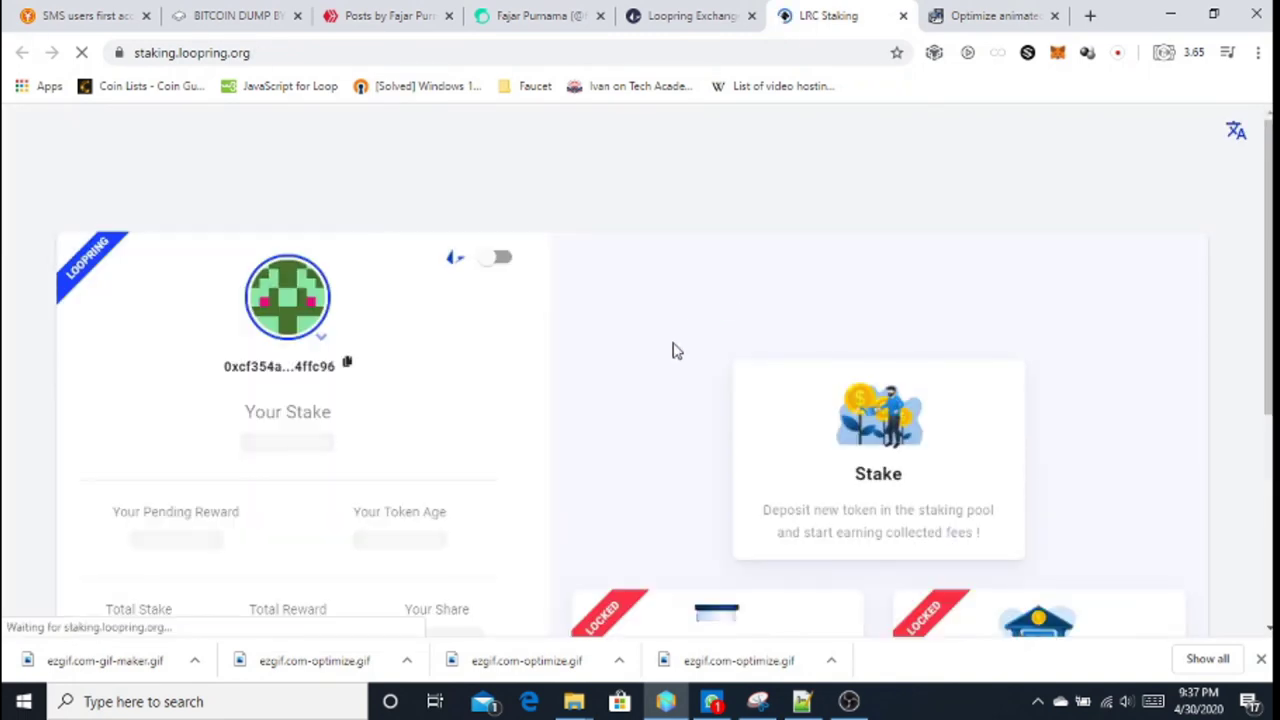
Start staking new LRC and accept the 90-day token lock.
scroll(674, 347, "down", 2)
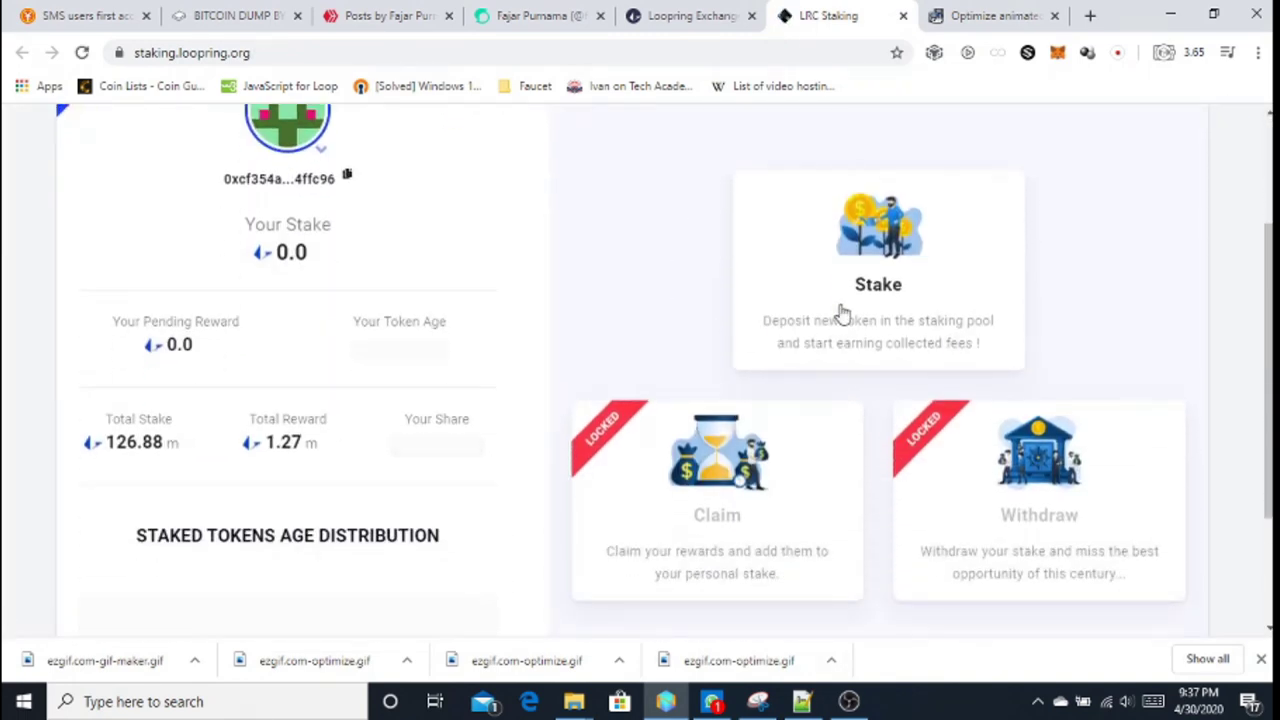
scroll(786, 300, "down", 1)
scroll(893, 243, "up", 1)
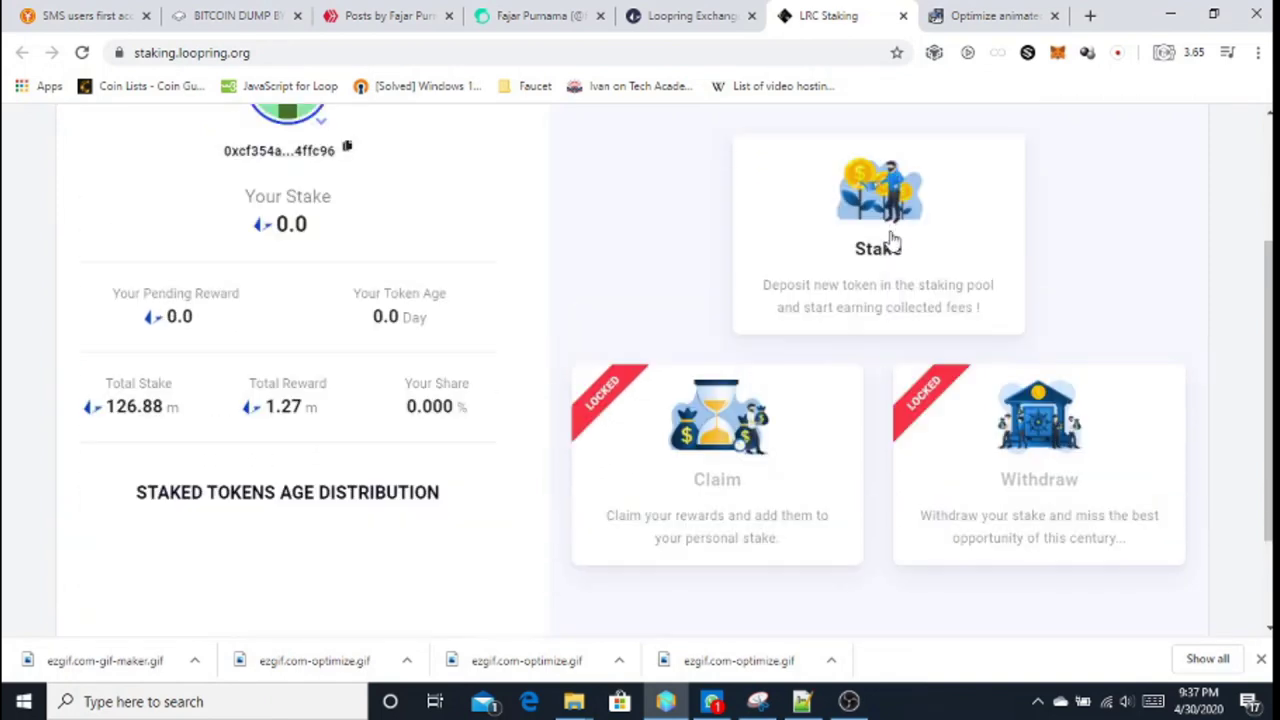
left_click(893, 243)
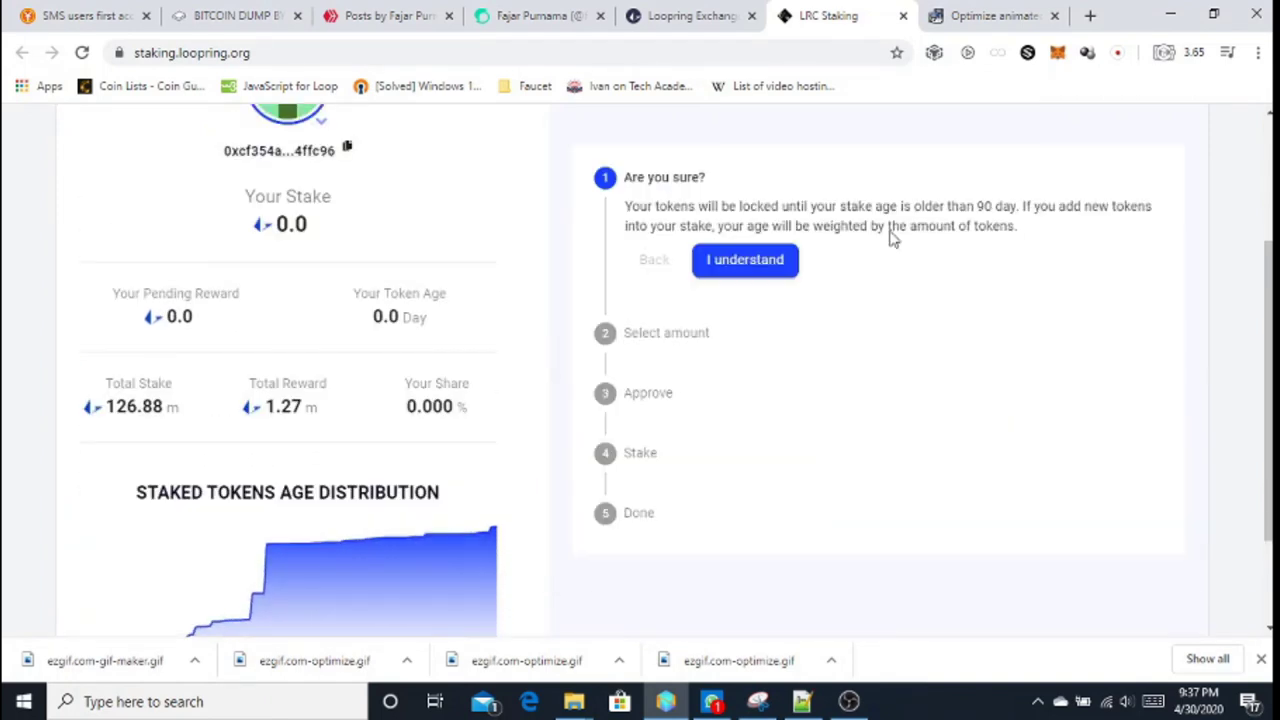
left_click(770, 264)
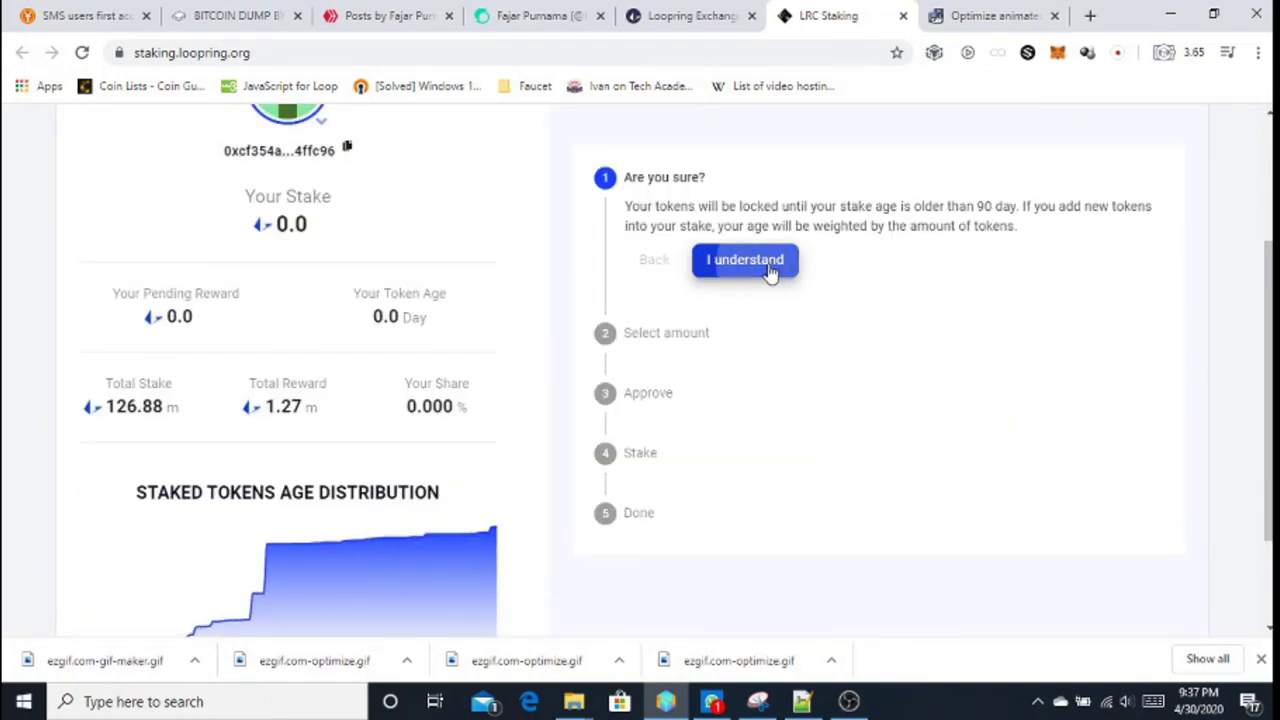
Set the stake amount to the full 298.5 LRC and request approval to spend it.
left_click_drag(625, 312, 980, 322)
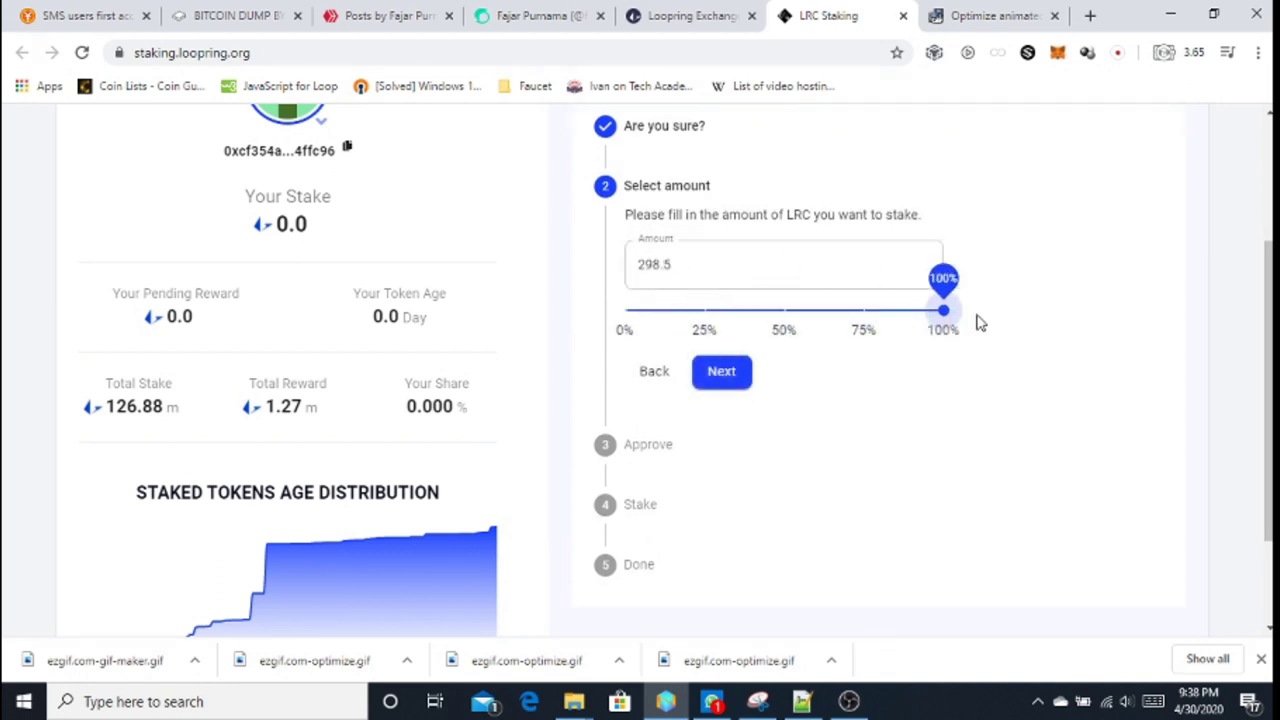
left_click(722, 372)
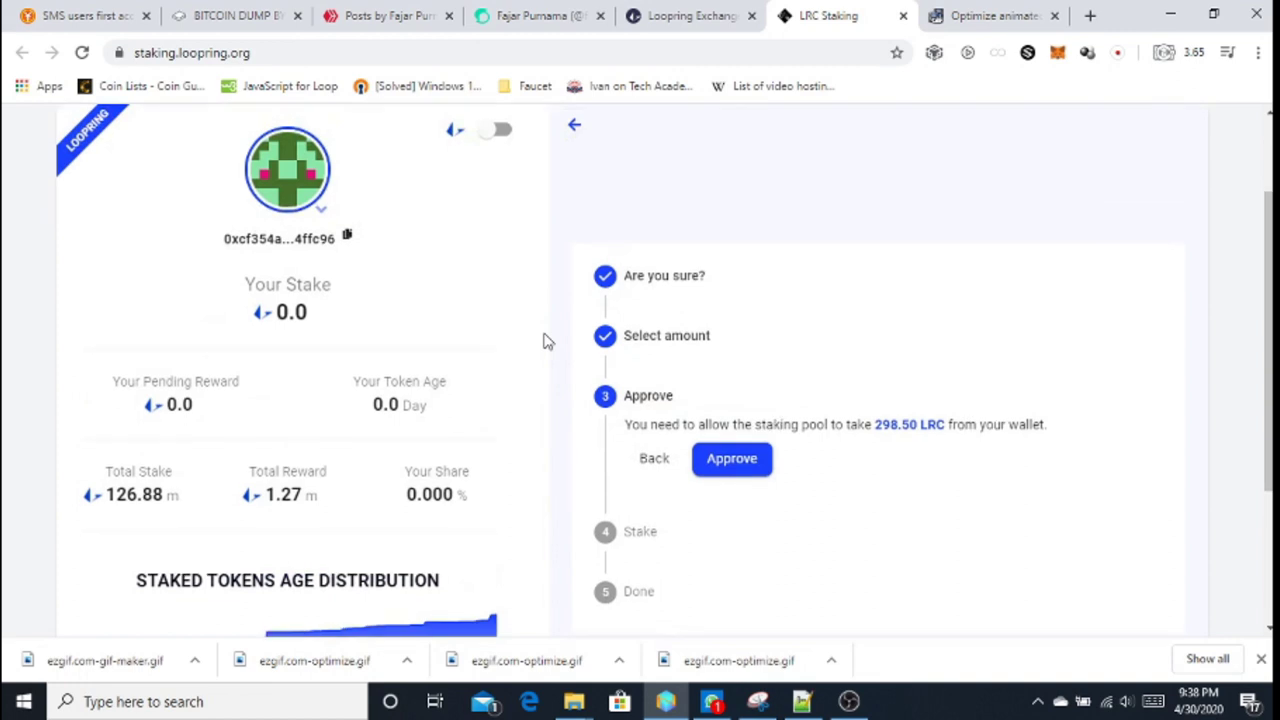
scroll(545, 341, "down", 2)
scroll(545, 341, "up", 3)
scroll(545, 341, "down", 1)
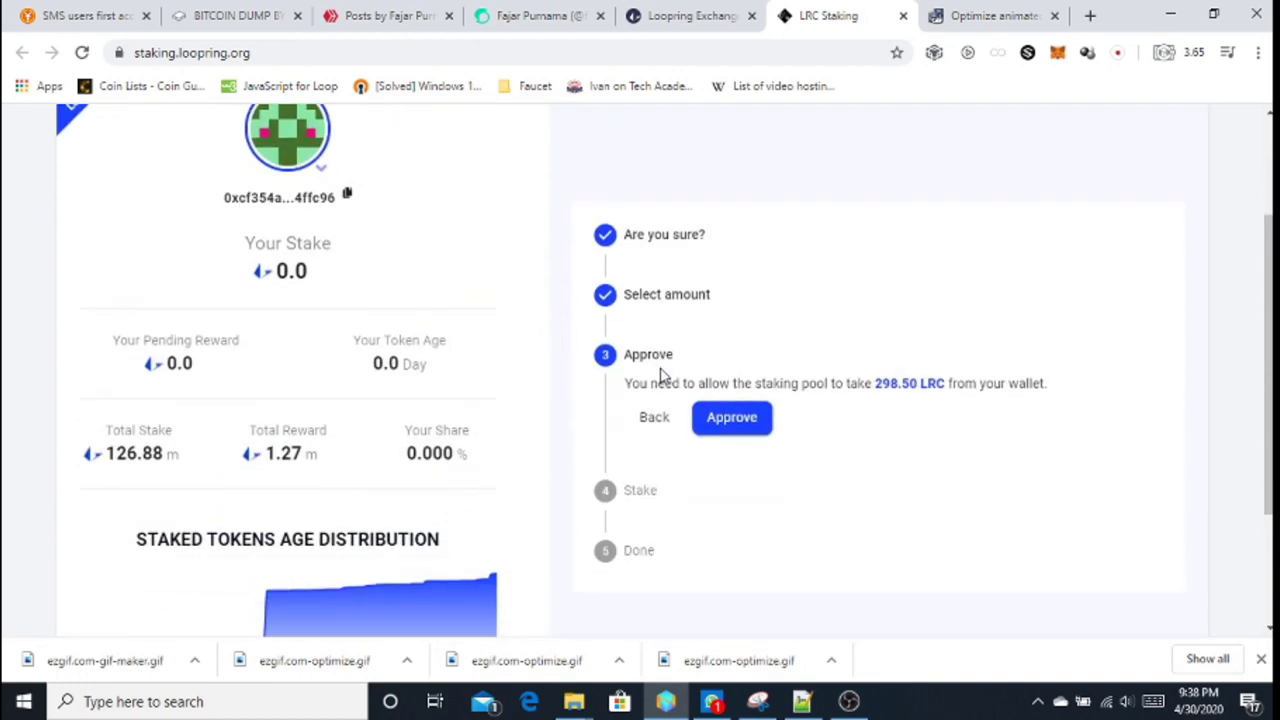
left_click(730, 418)
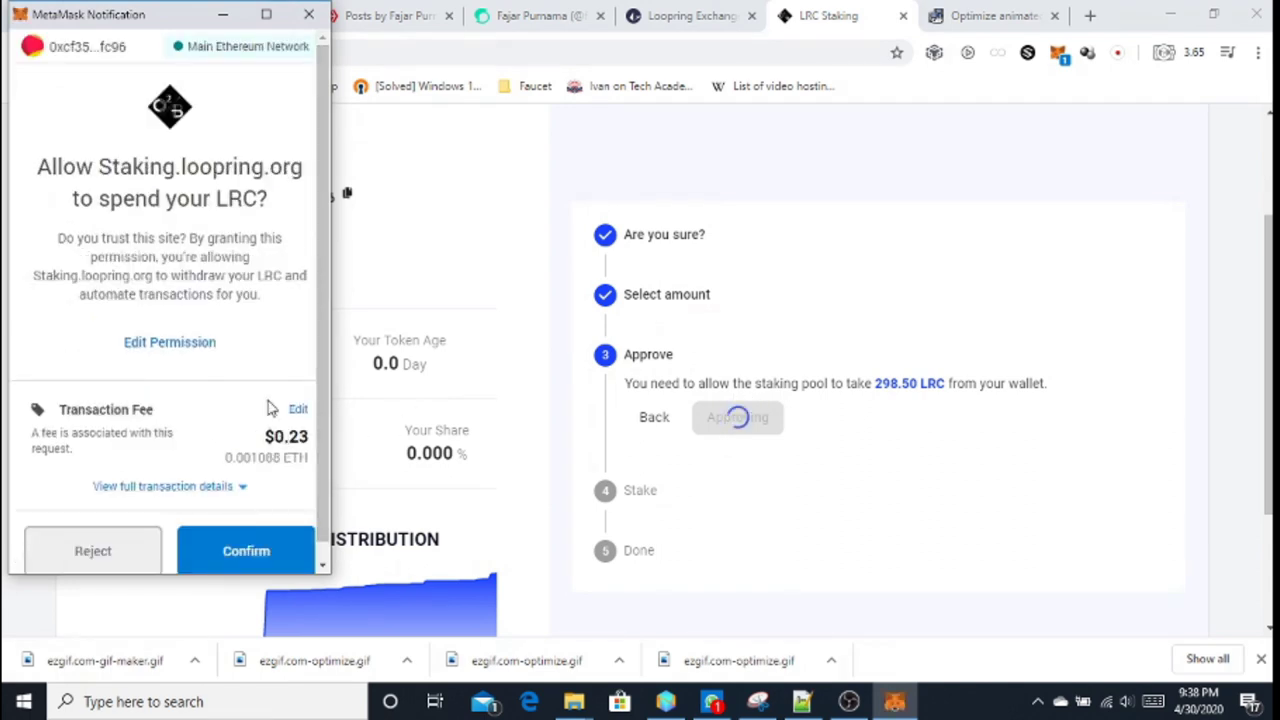
Confirm the 298.50 LRC spending approval in MetaMask and return to the staking page.
scroll(265, 377, "down", 1)
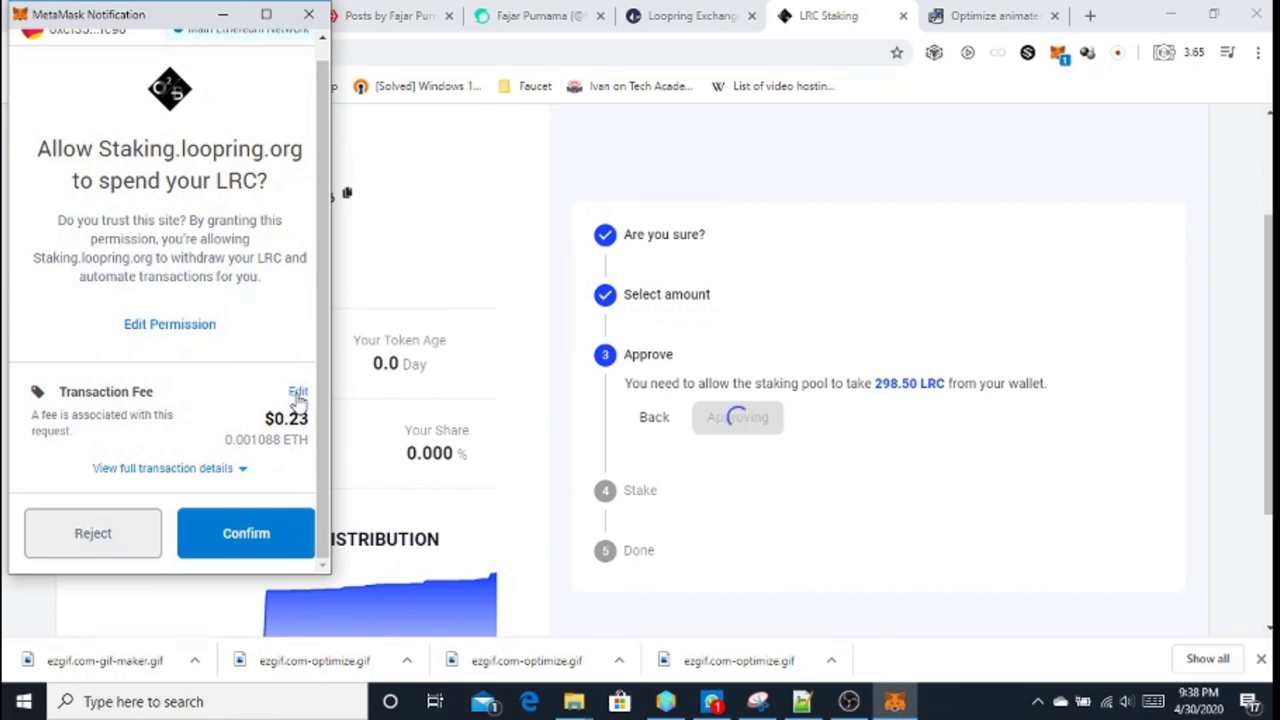
left_click(263, 532)
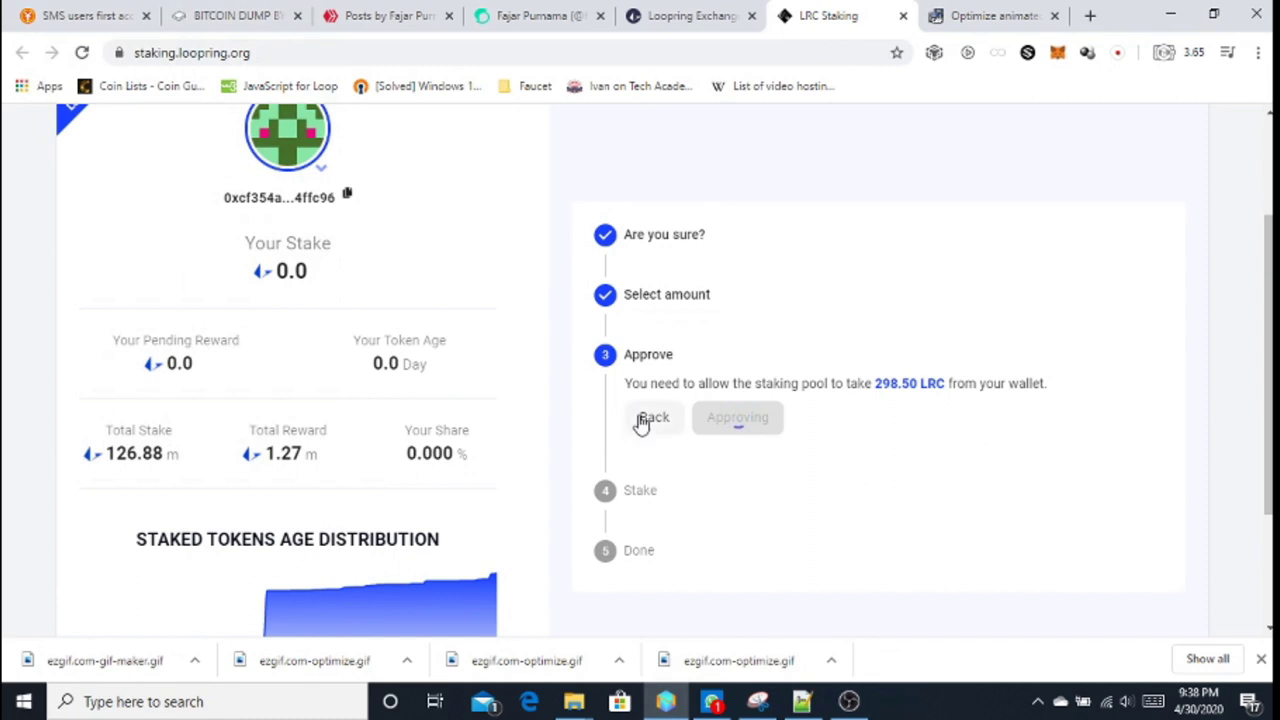
scroll(766, 366, "down", 3)
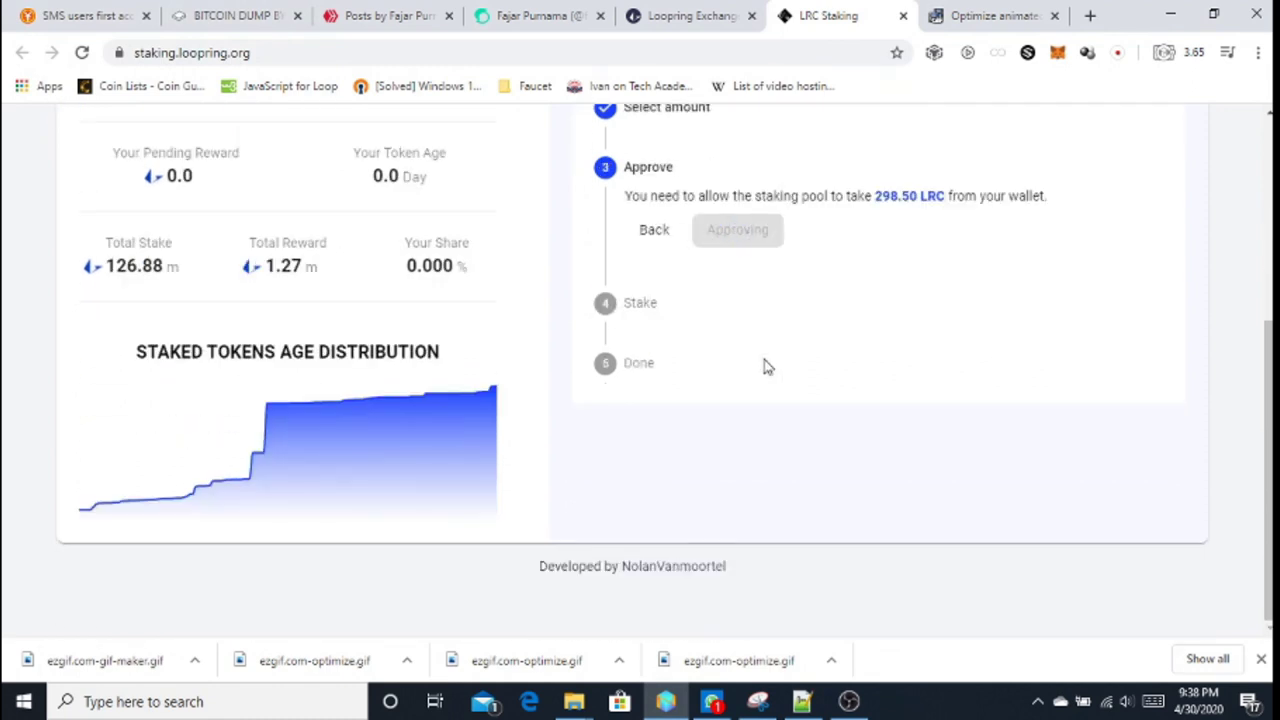
scroll(766, 366, "up", 1)
scroll(766, 366, "up", 2)
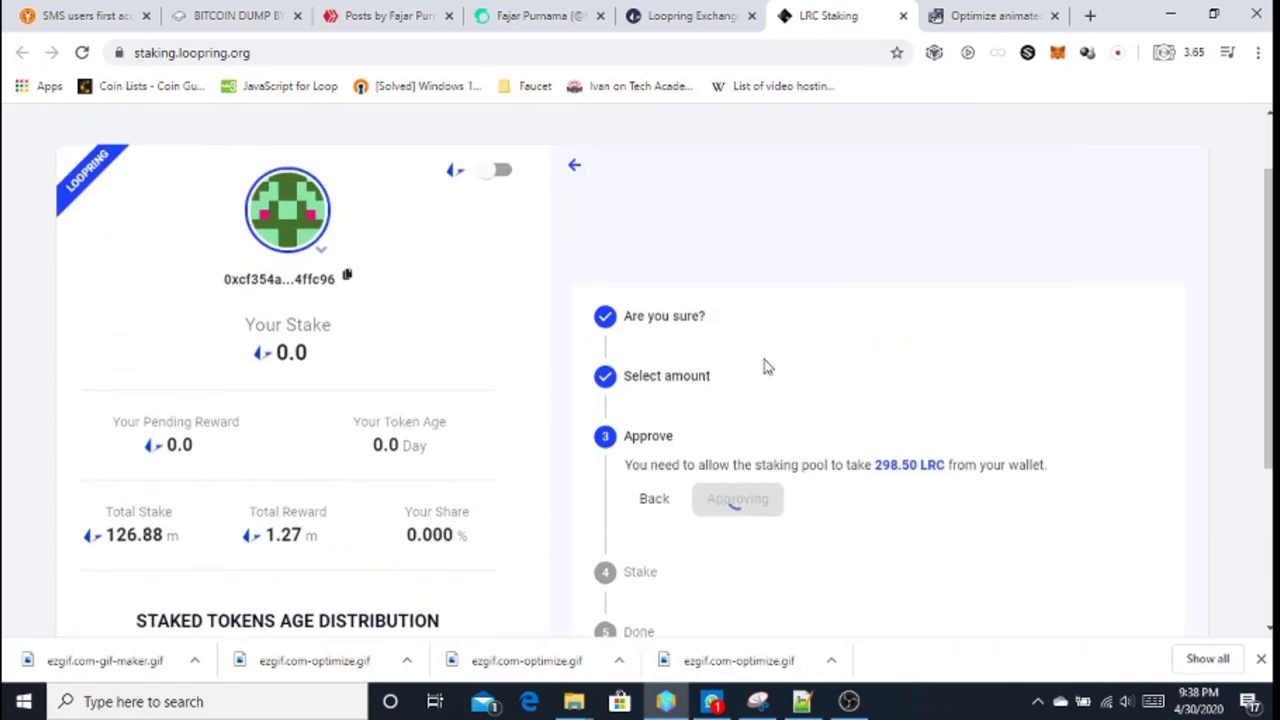
left_click(849, 701)
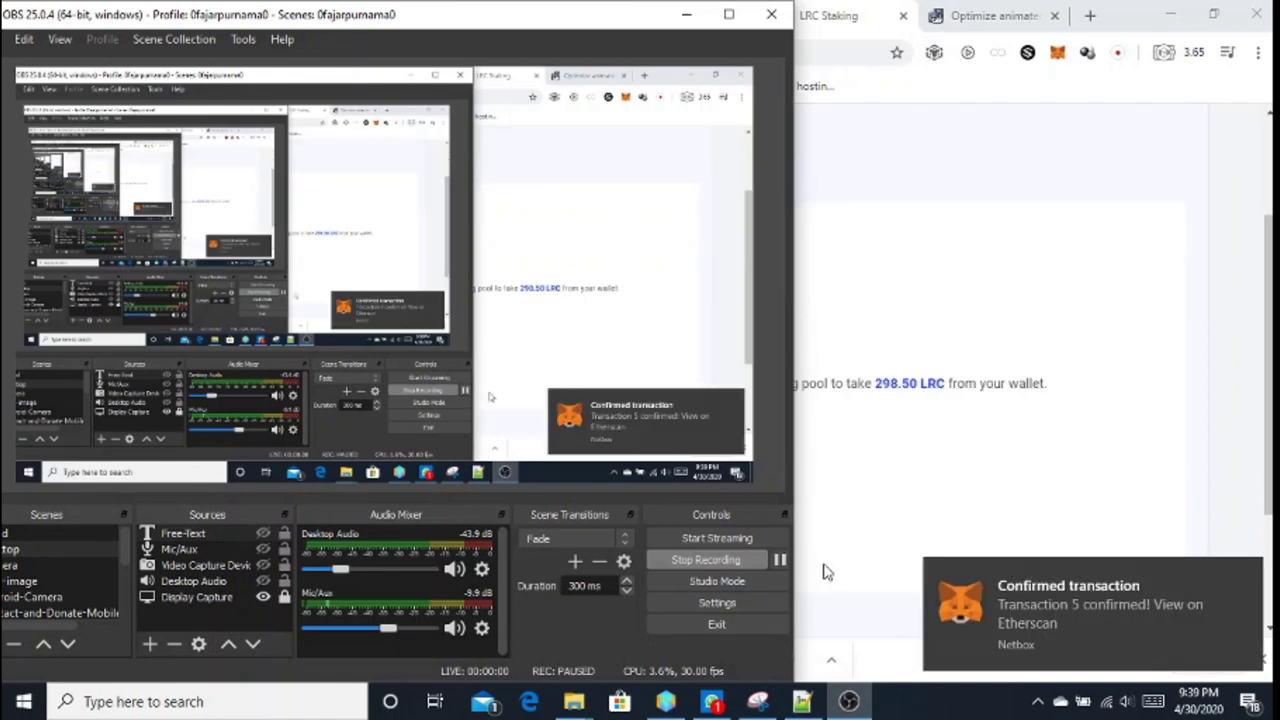
left_click(686, 14)
Retry the spending approval and confirm it in MetaMask until the Stake step appears.
left_click(748, 425)
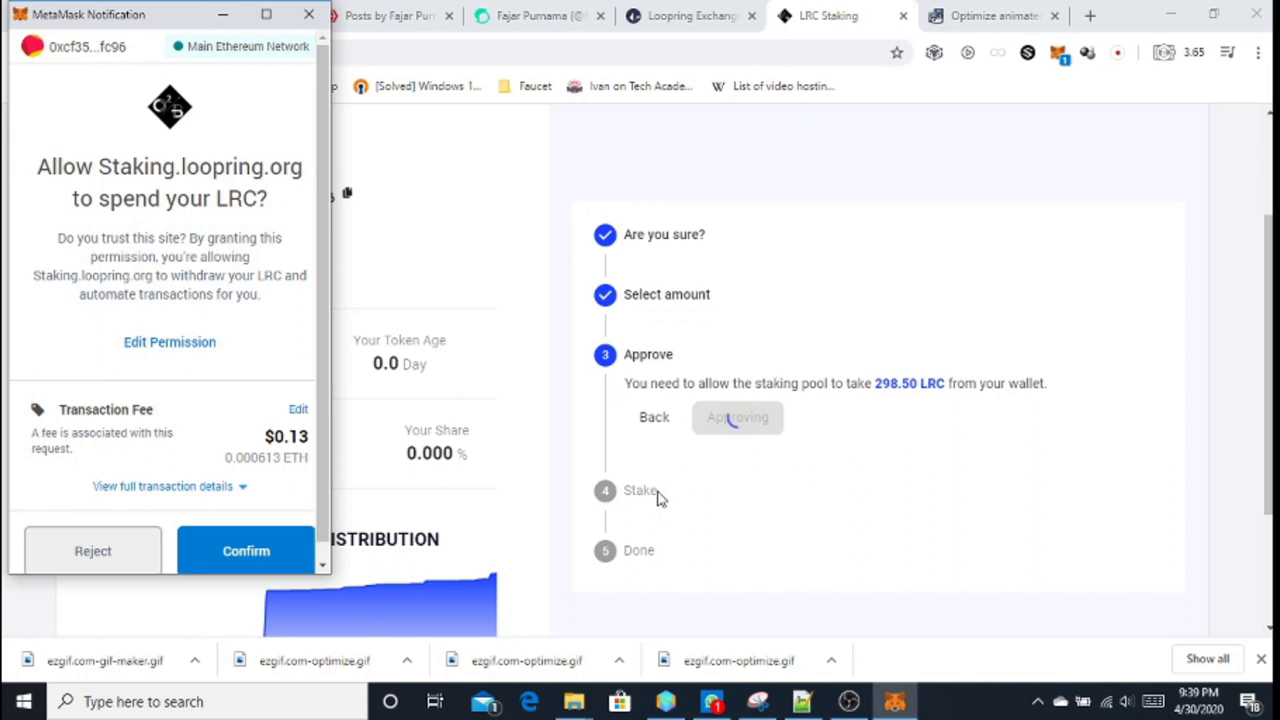
scroll(300, 488, "down", 1)
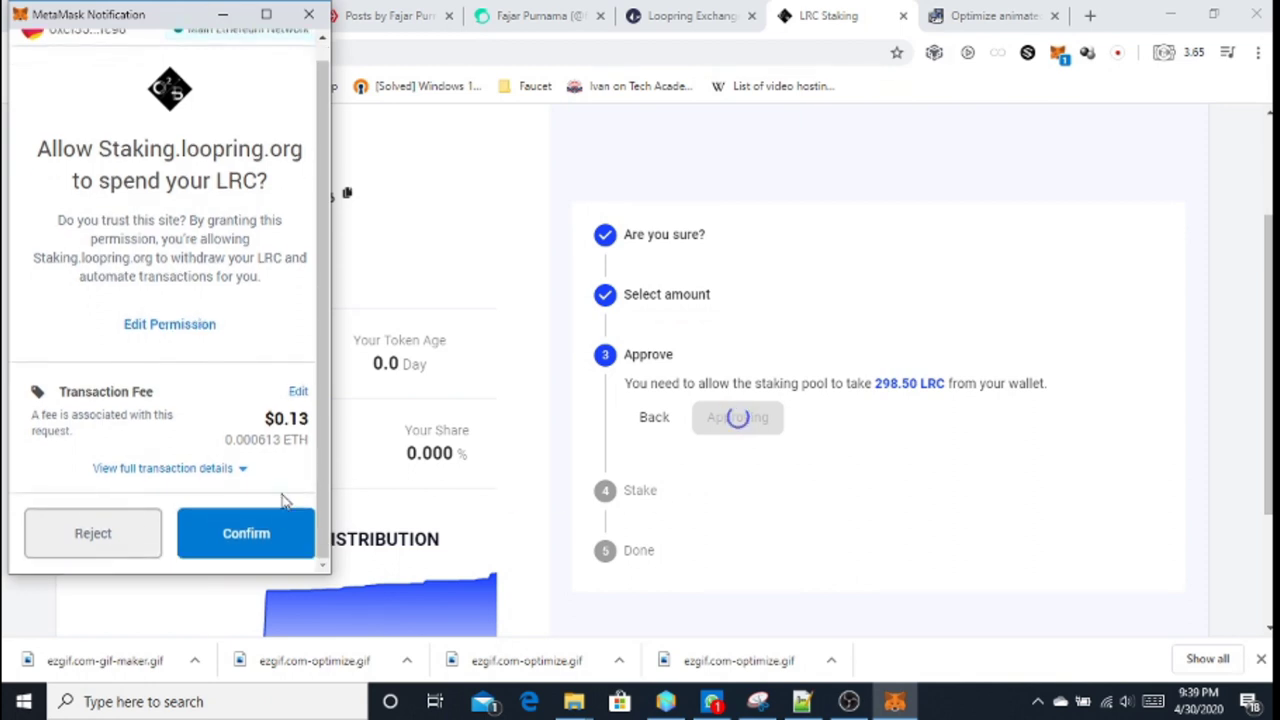
left_click(247, 534)
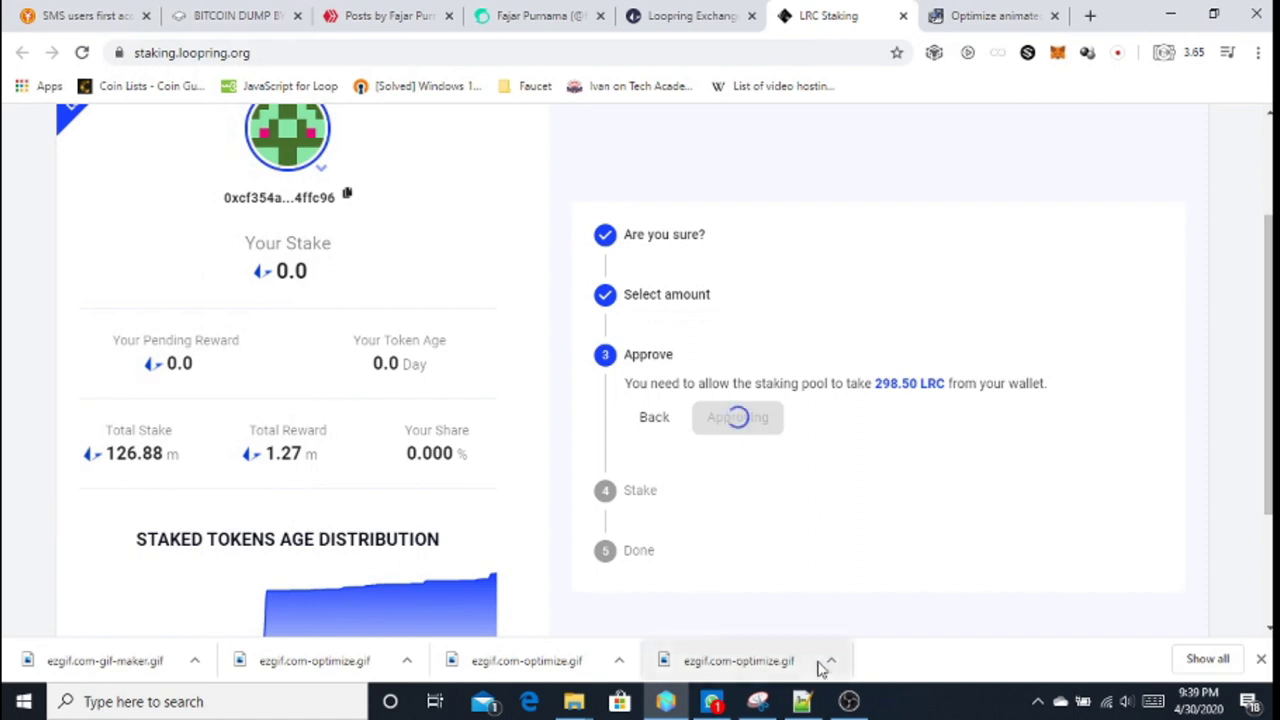
mouse_move(848, 703)
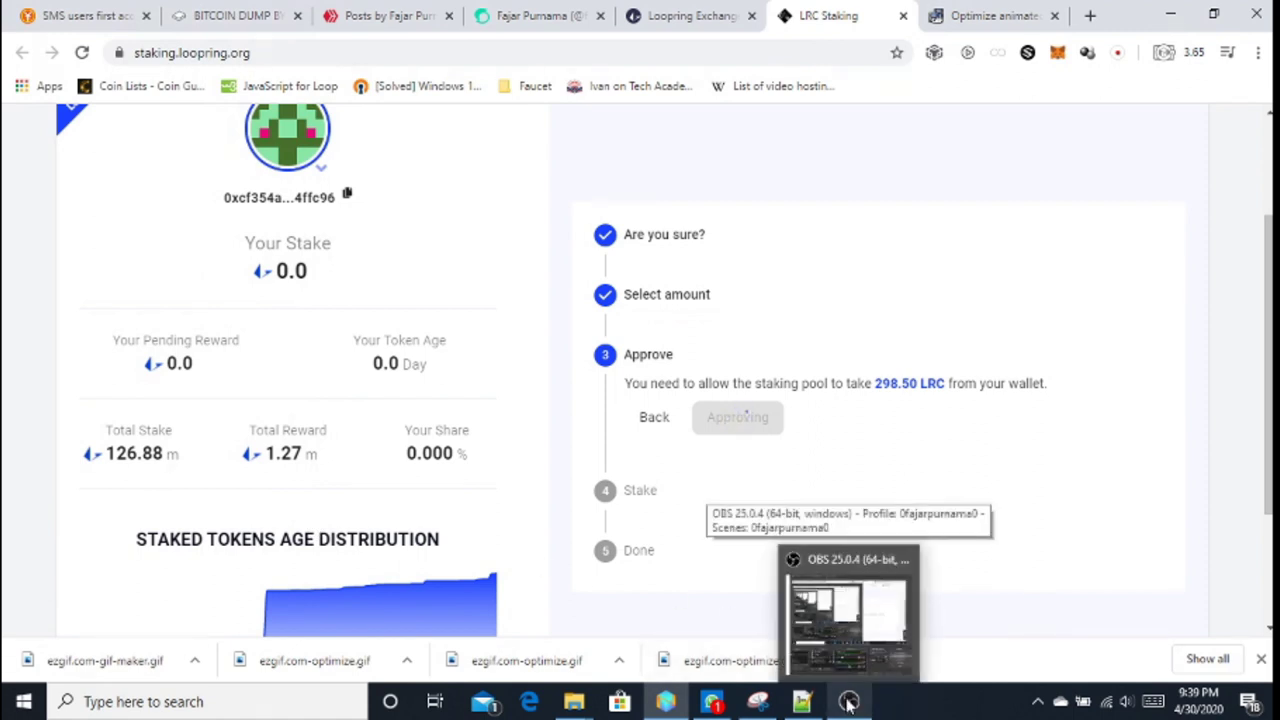
left_click(848, 703)
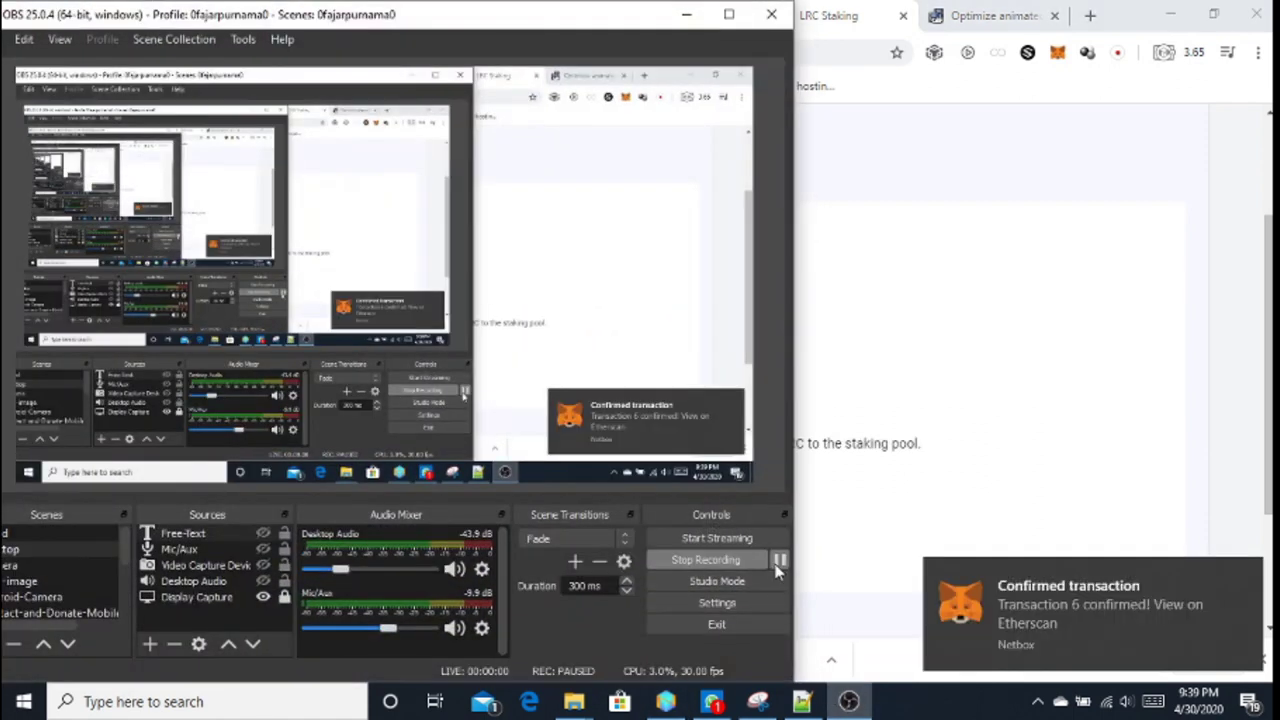
left_click(907, 566)
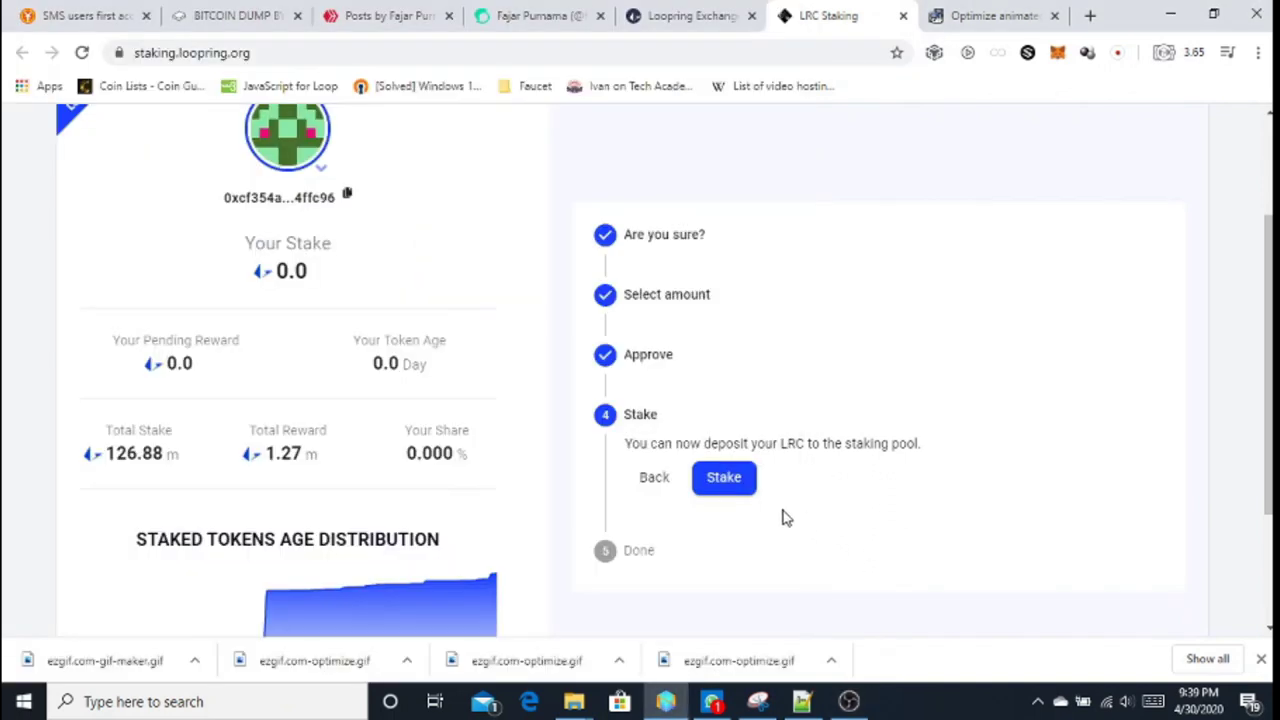
Stake the 298.5 LRC into the pool and confirm the transaction in MetaMask.
left_click(731, 487)
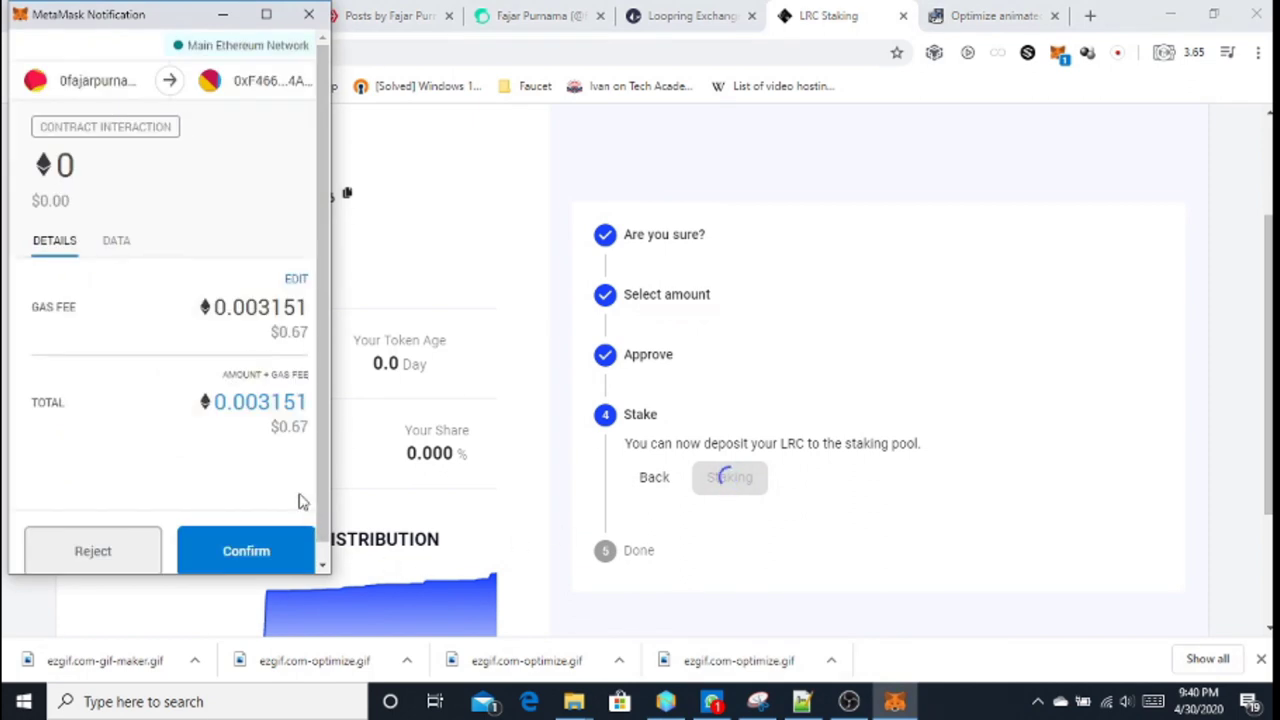
left_click(277, 556)
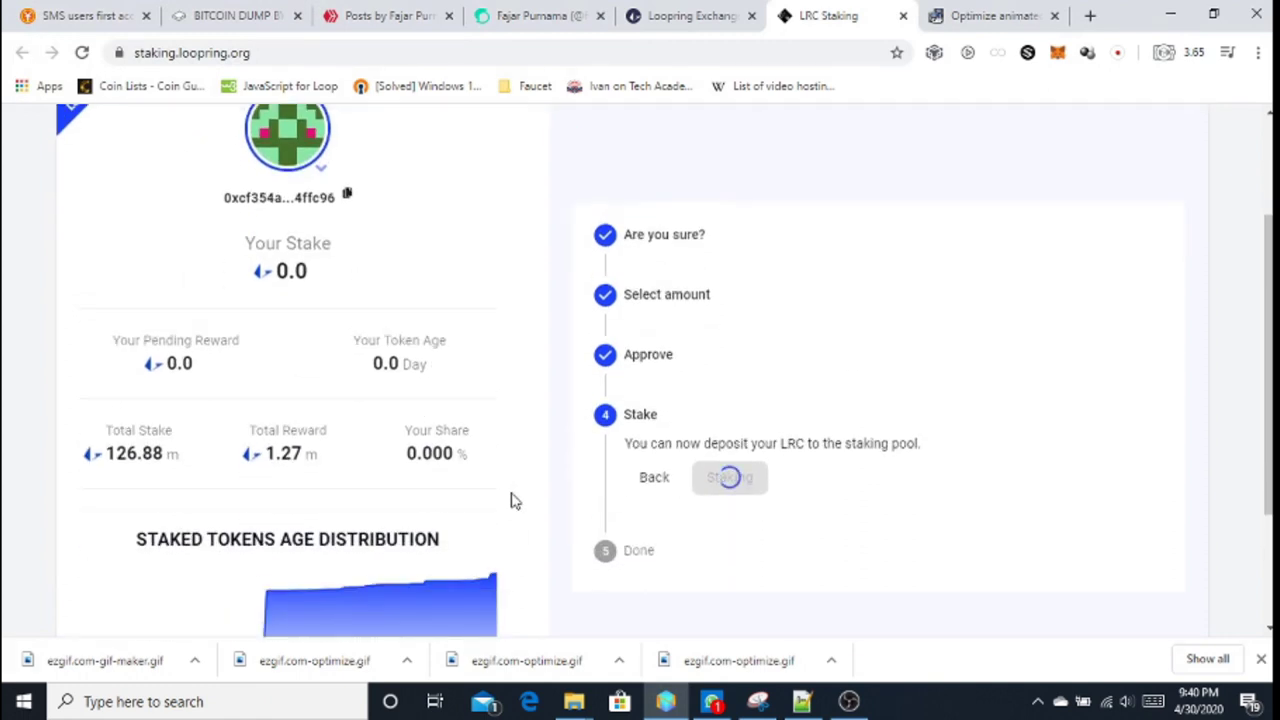
scroll(849, 631, "down", 1)
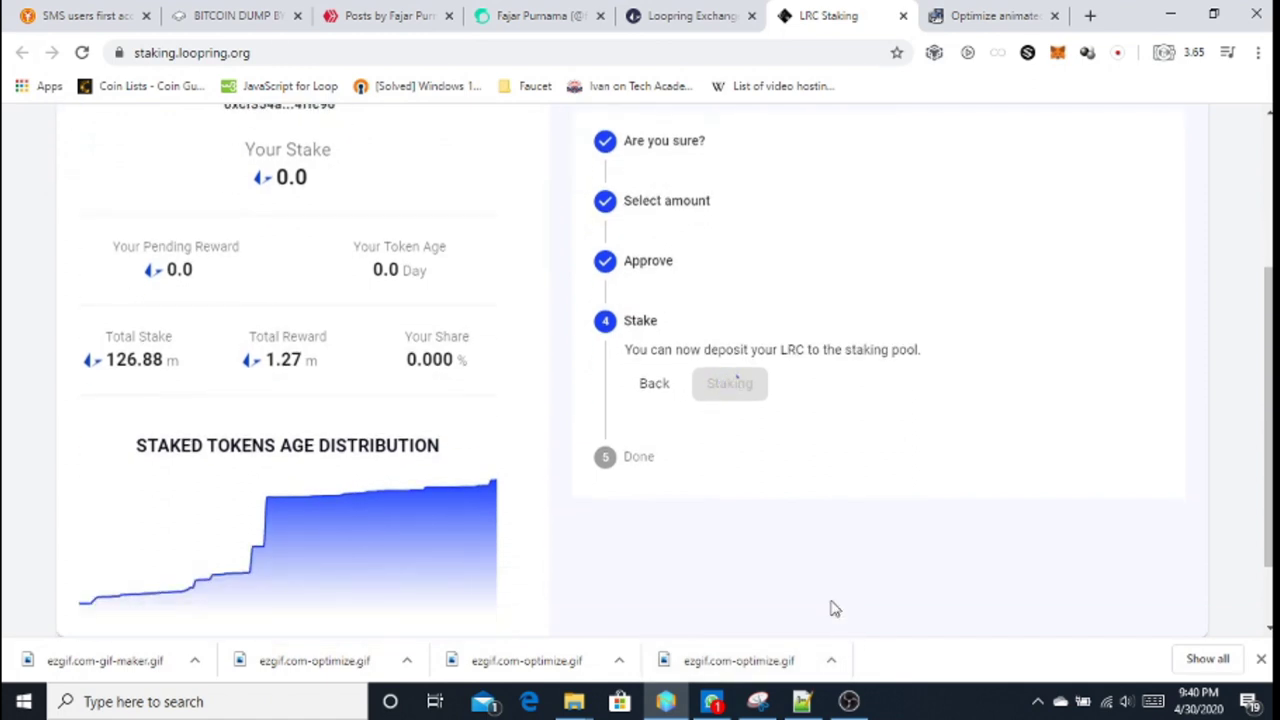
left_click(848, 701)
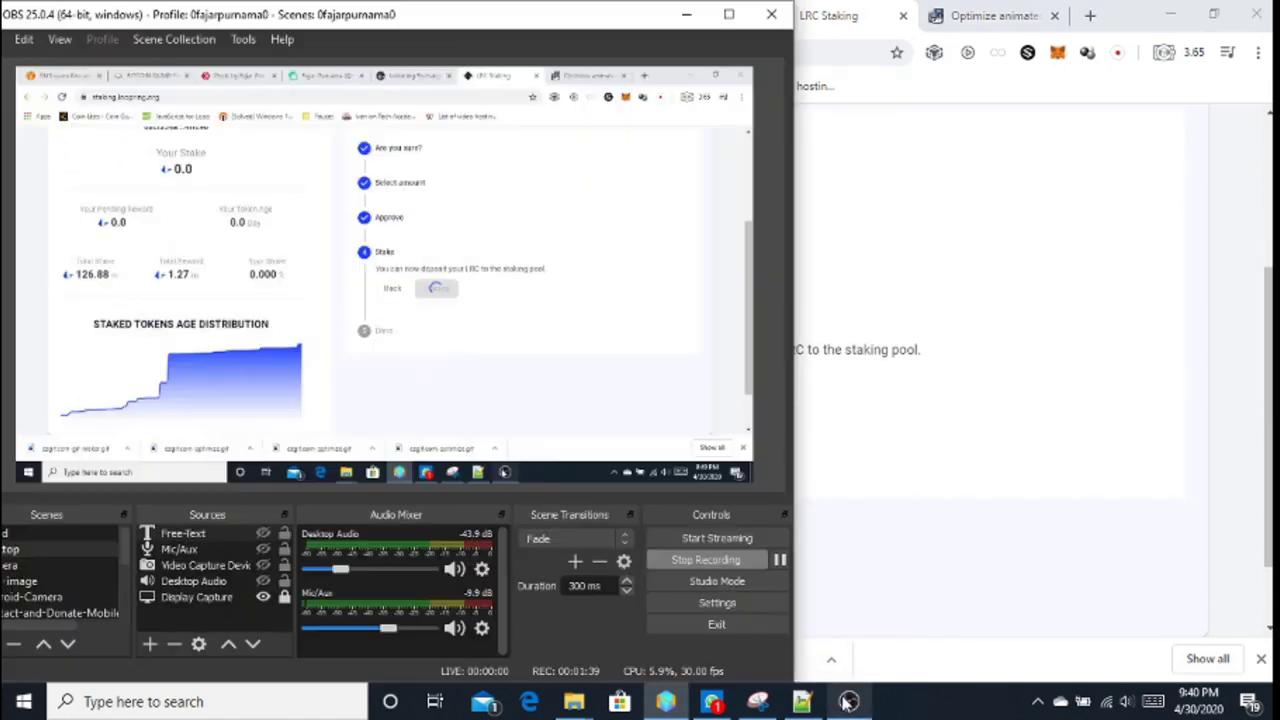
left_click(780, 562)
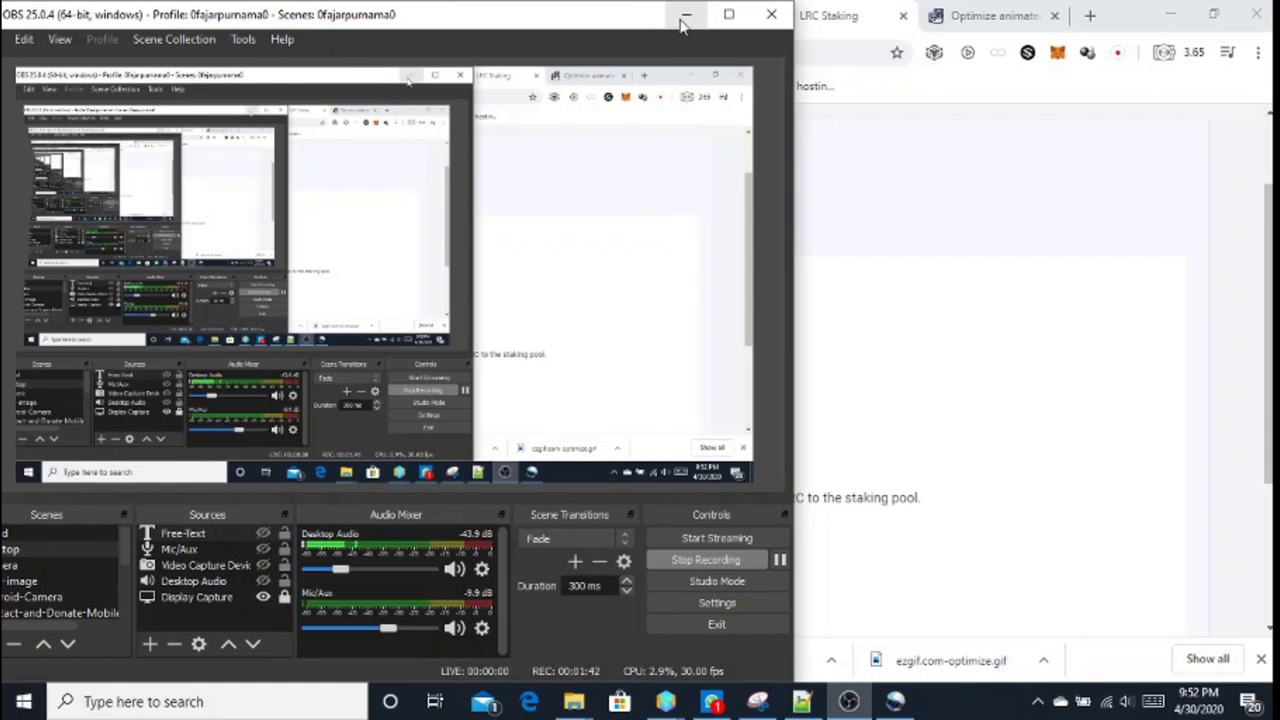
left_click(686, 14)
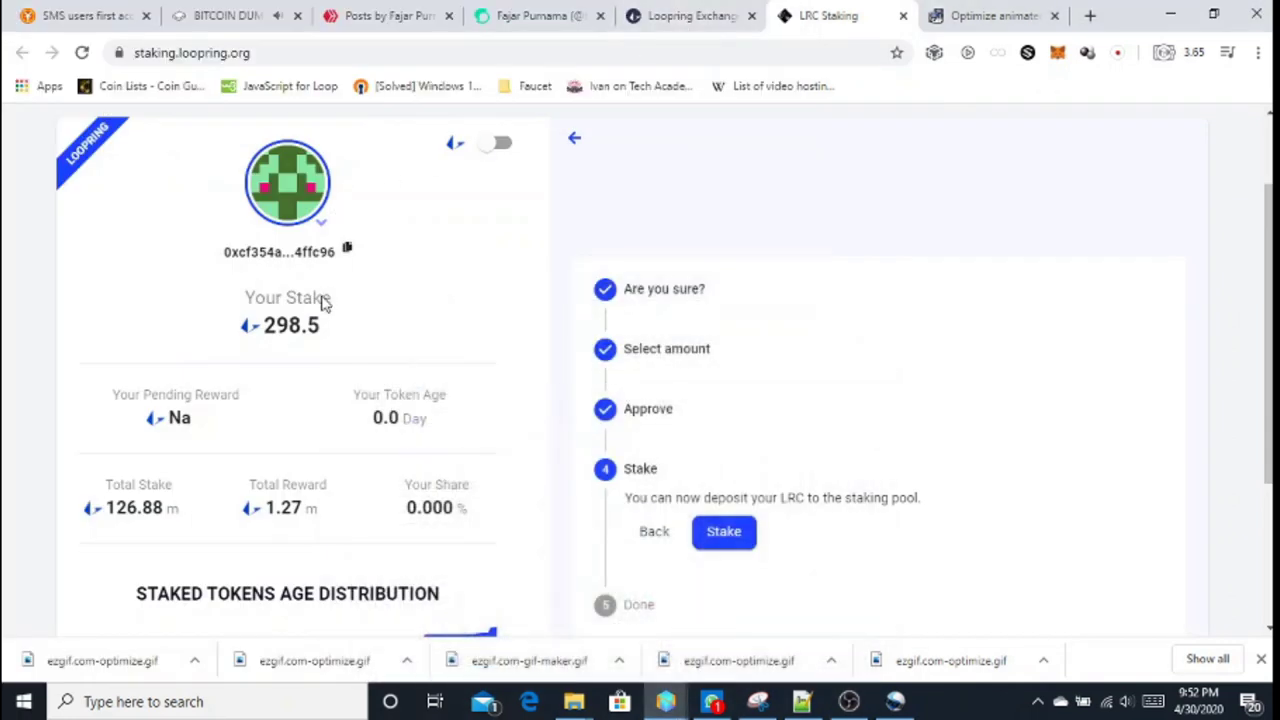
Check MetaMask history: staking contract interaction confirmed, 0.193 ETH remaining.
left_click(1057, 54)
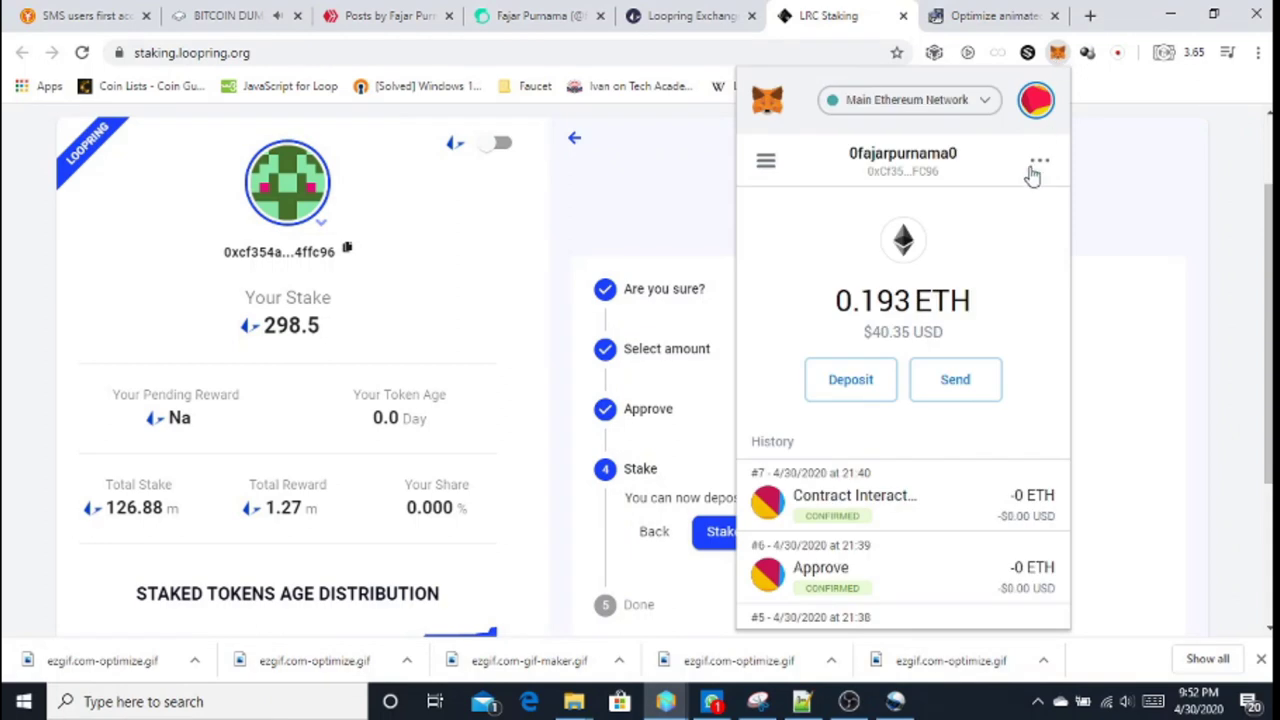